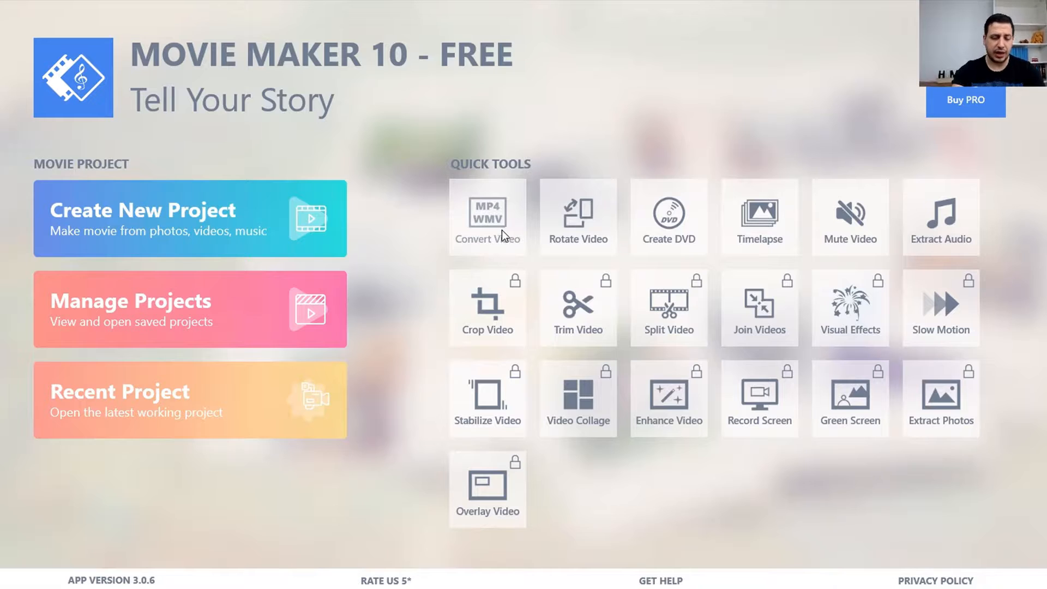
Create a new movie project and add the video "1. Intro_converted" from Downloads as its first clip.
left_click(242, 217)
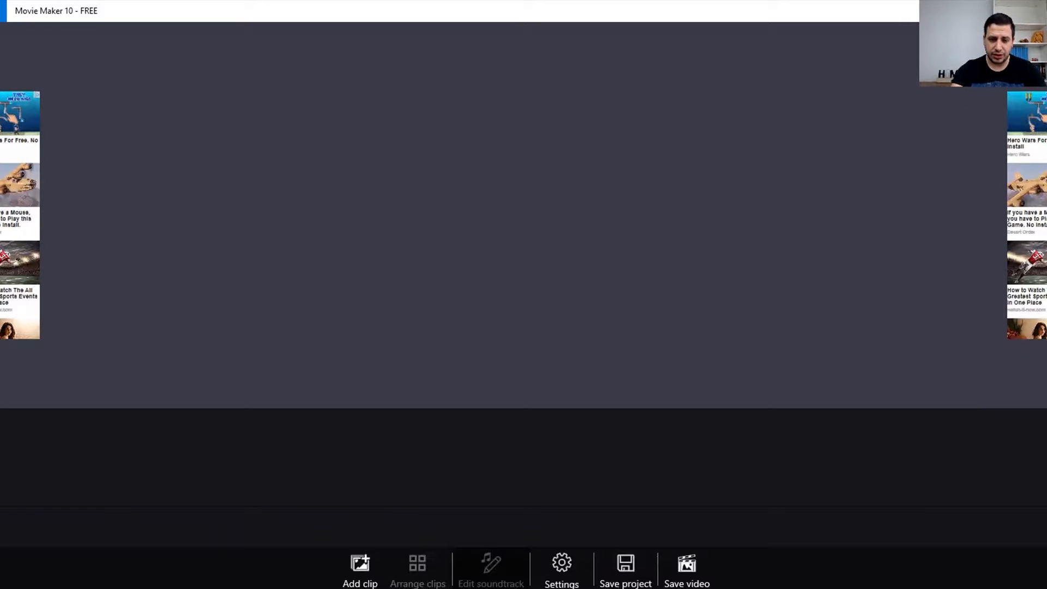
left_click(360, 567)
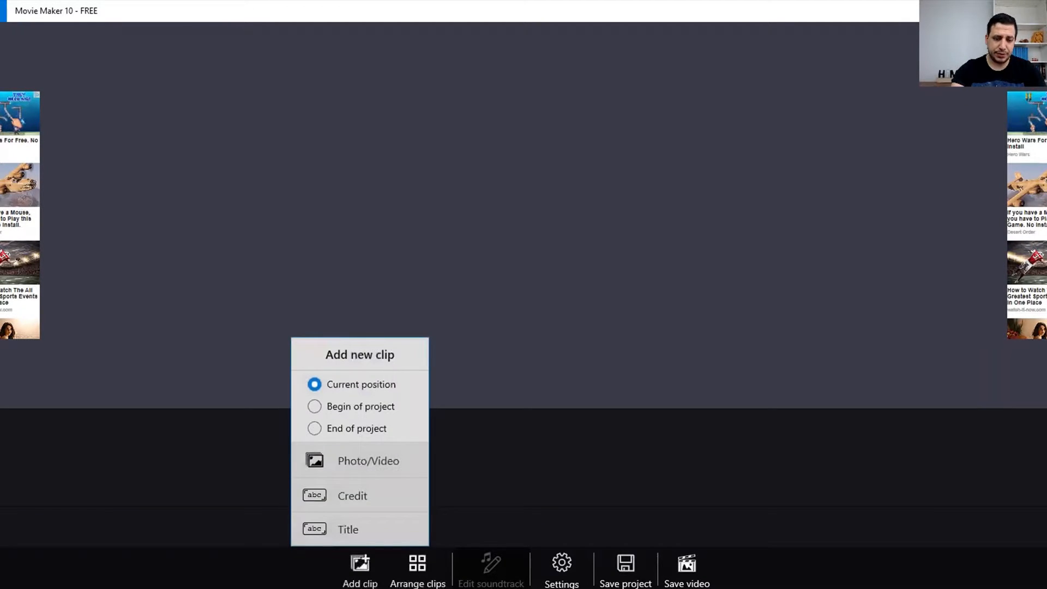
left_click(388, 461)
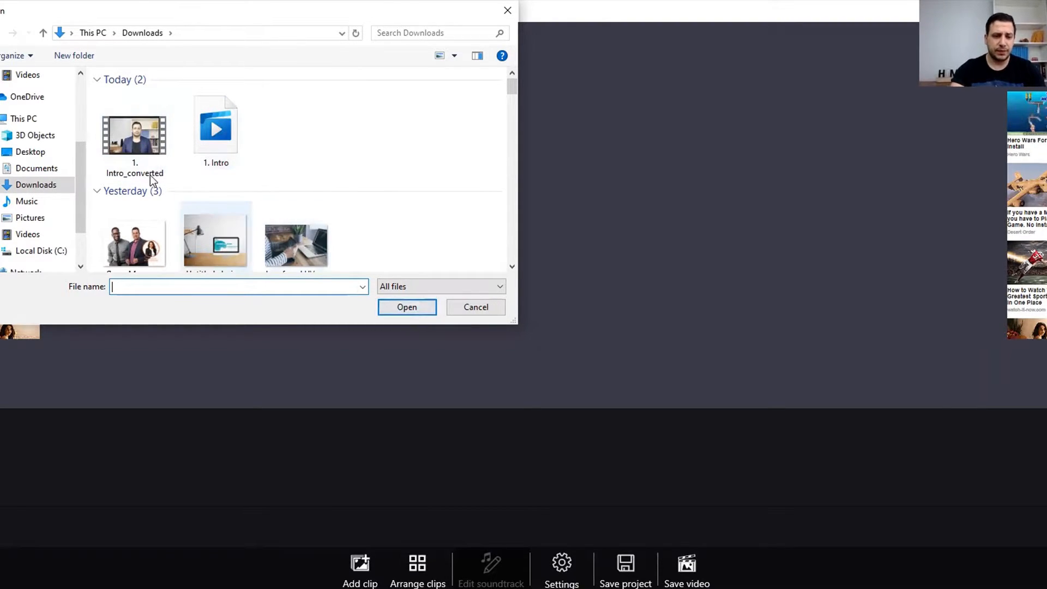
left_click(111, 149)
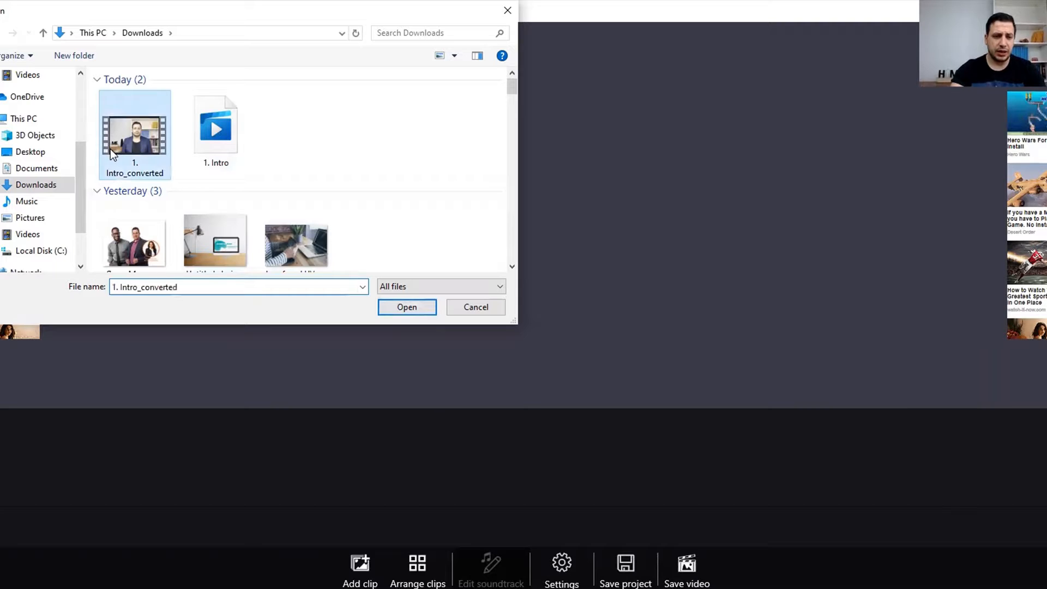
left_click(404, 307)
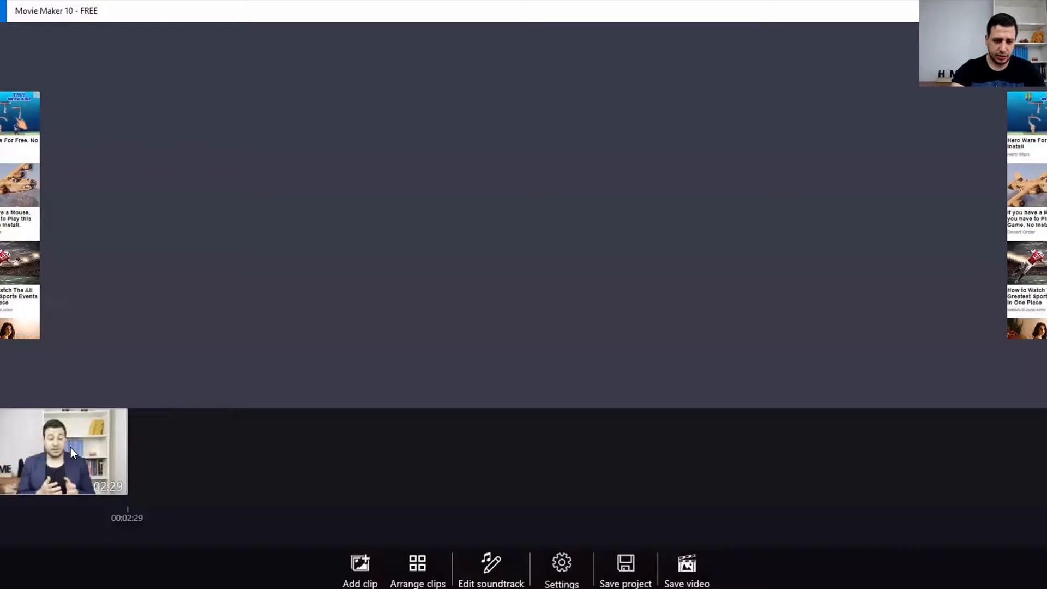
Insert the "Synergy Bulgaria.pptx" title image from Downloads before the intro video clip at the current position.
left_click(70, 451)
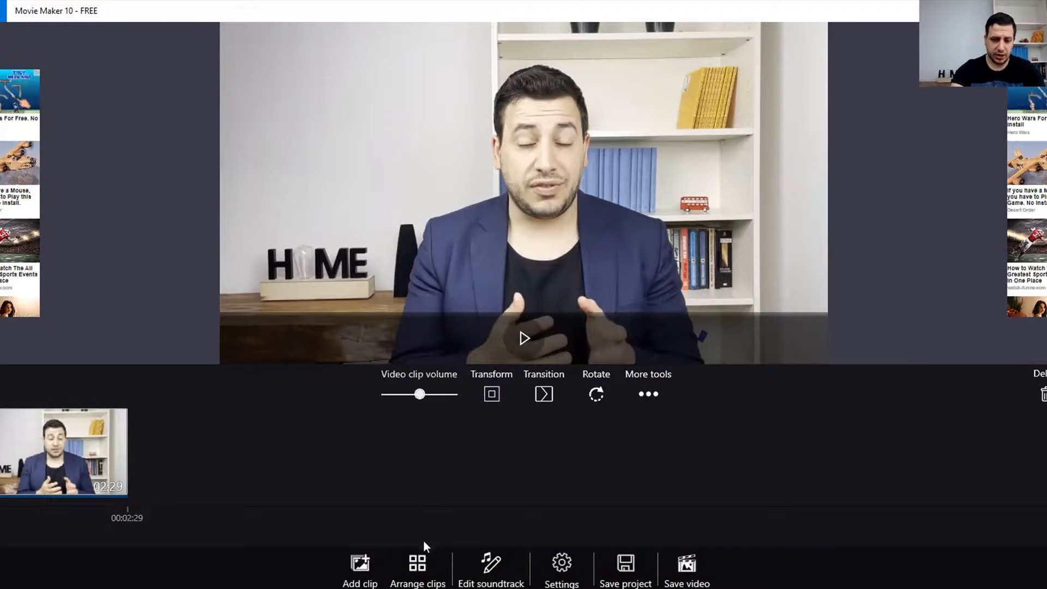
left_click(360, 565)
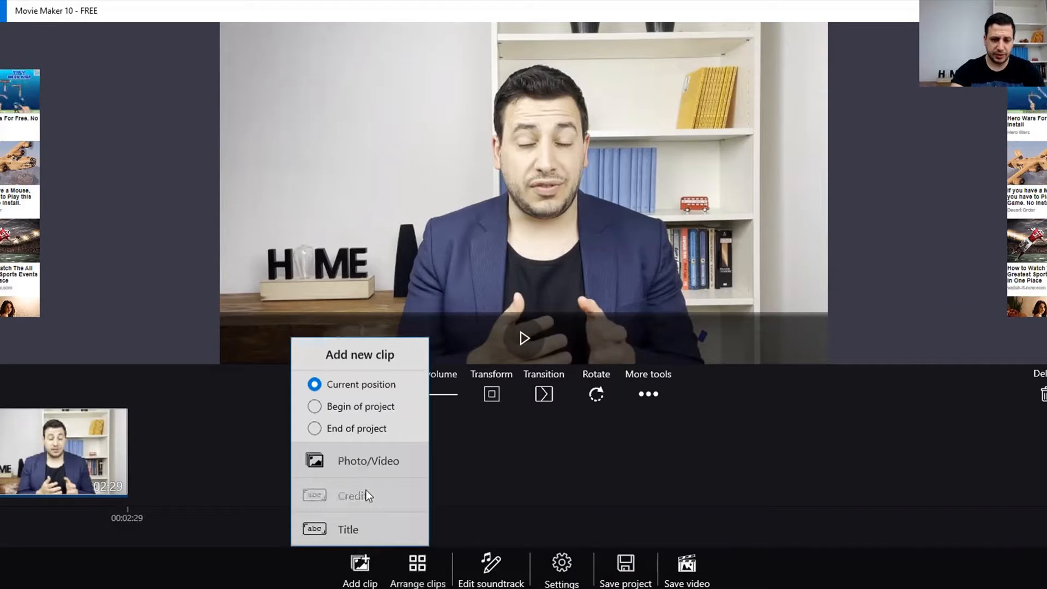
left_click(361, 458)
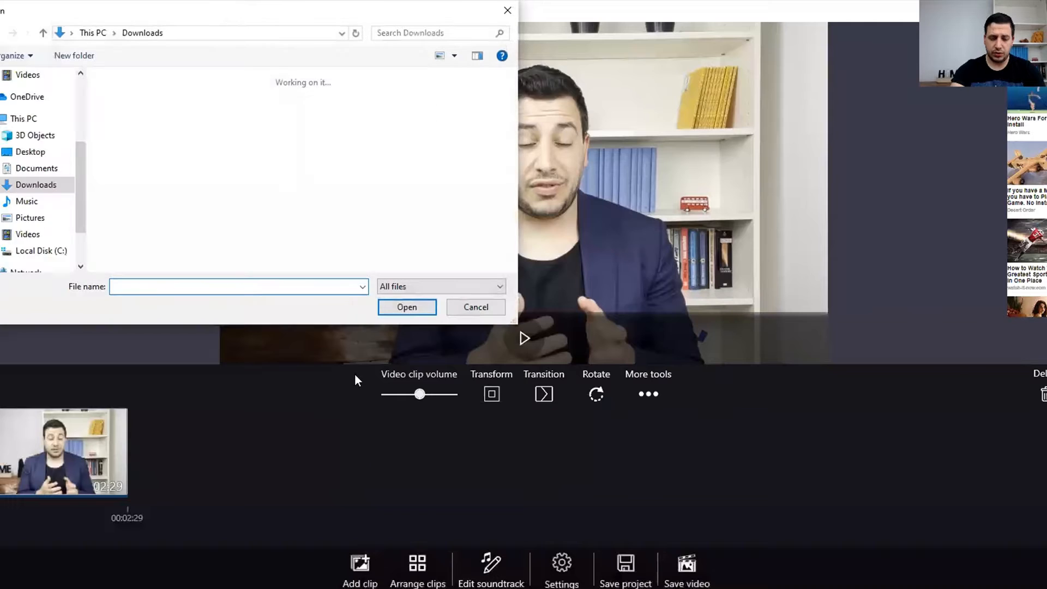
scroll(266, 172, "down", 1)
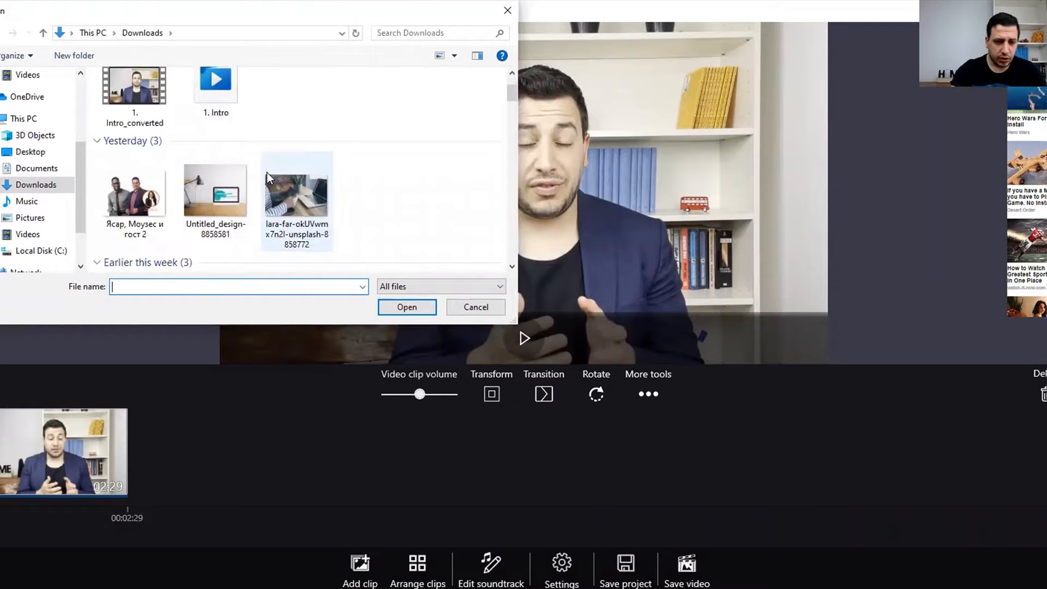
scroll(329, 169, "down", 3)
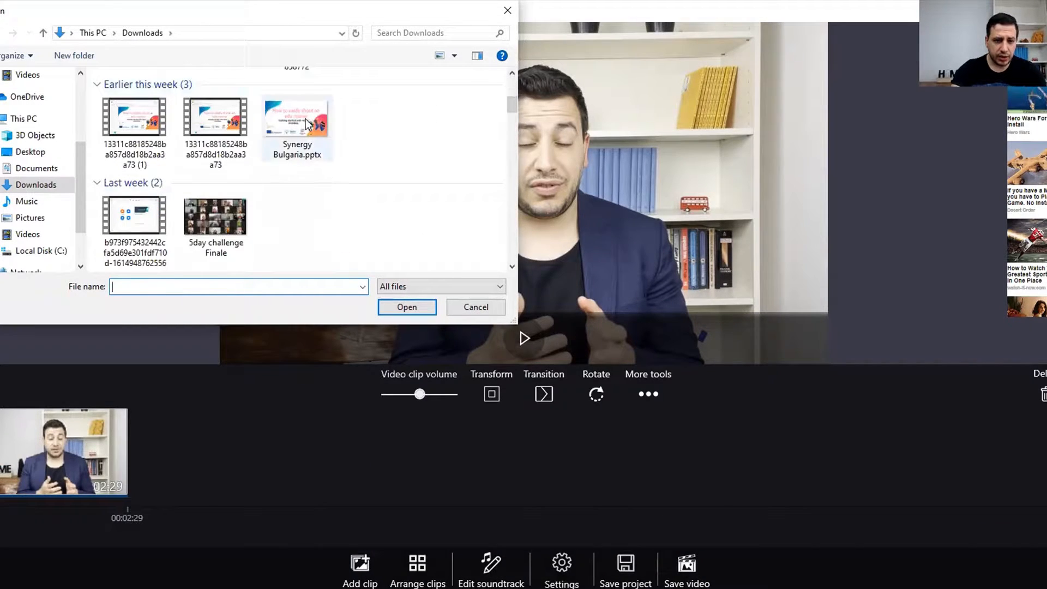
left_click(330, 169)
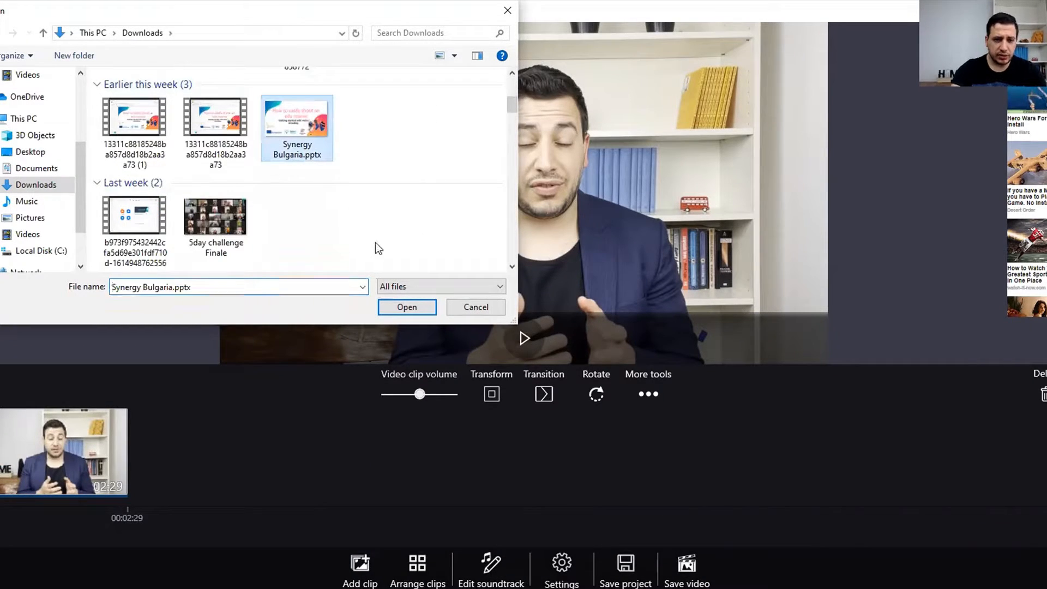
left_click(414, 306)
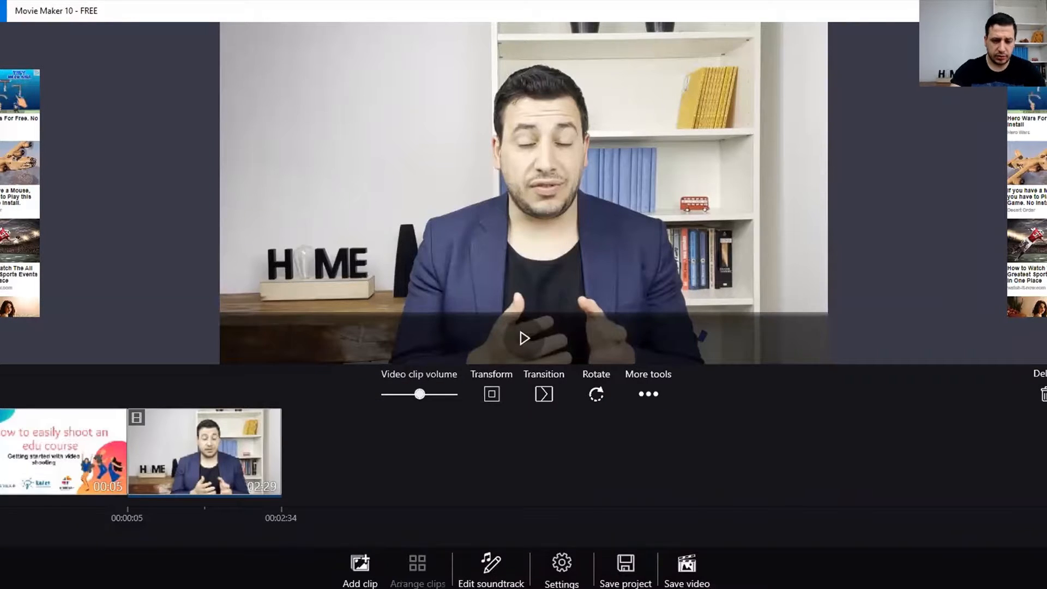
Add a second copy of the "Synergy Bulgaria.pptx" image from Downloads at the current position.
left_click(360, 565)
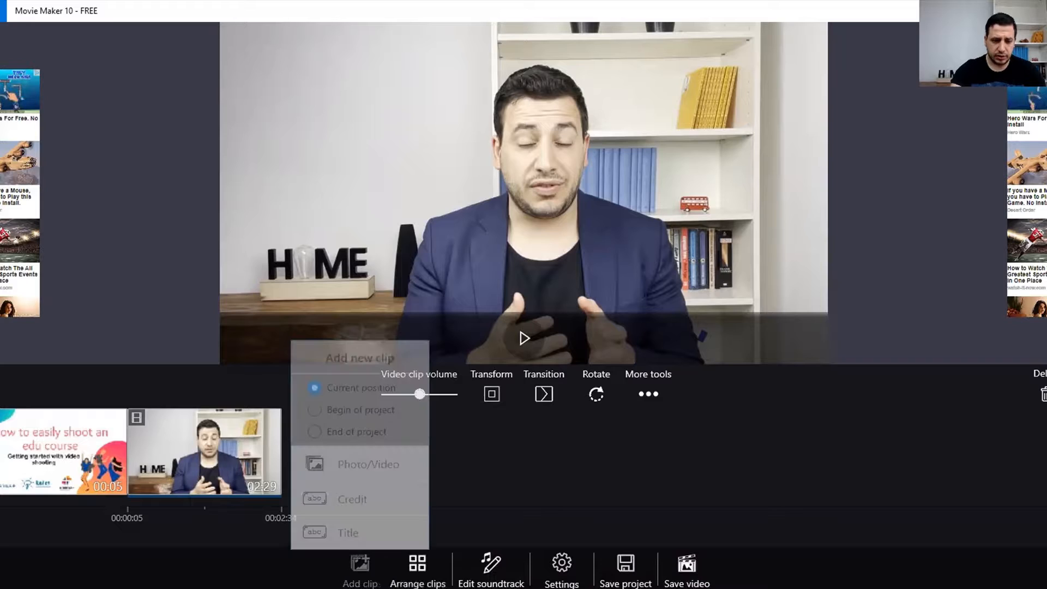
left_click(380, 472)
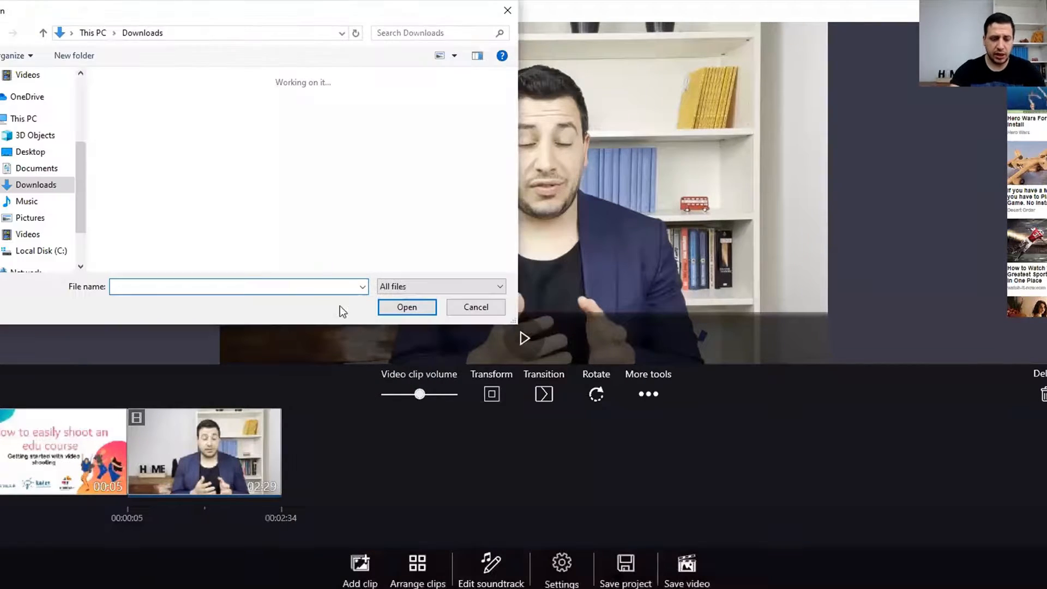
scroll(242, 227, "down", 5)
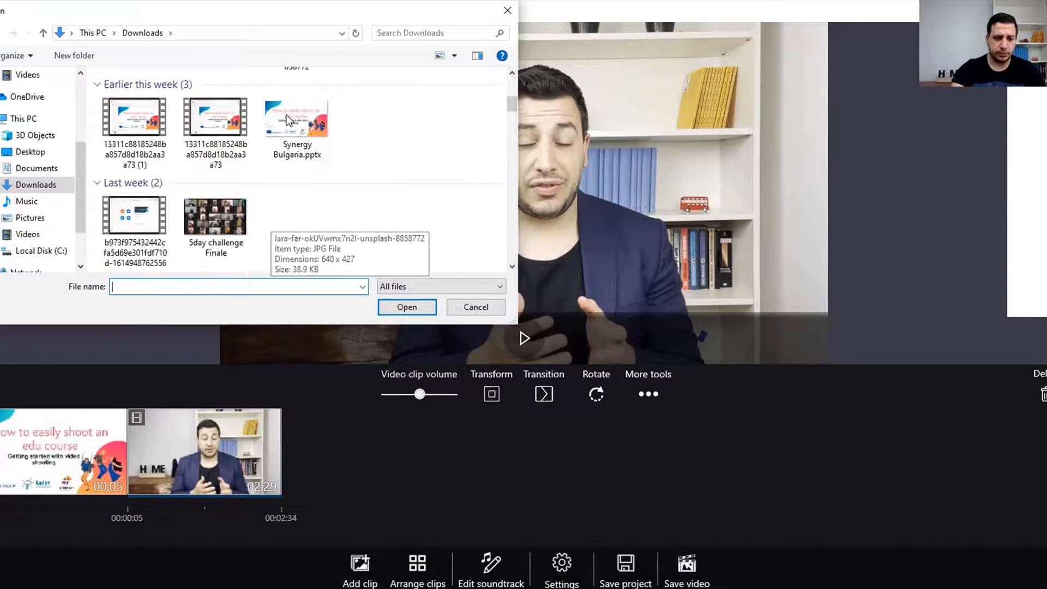
left_click(290, 113)
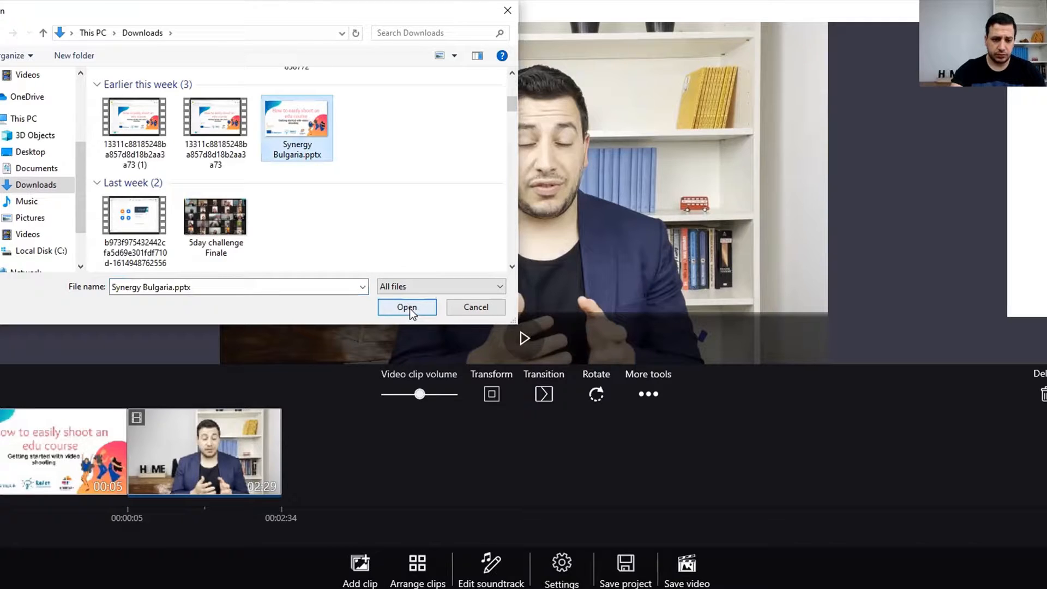
left_click(410, 309)
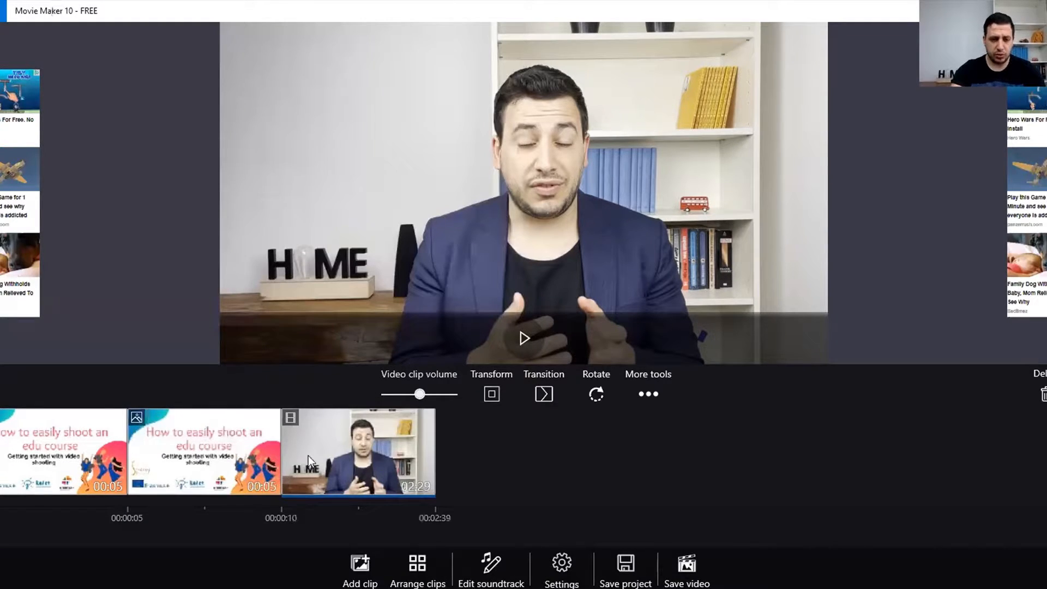
Rearrange the timeline clips so the second title image comes after the intro video as the closing clip.
left_click_drag(309, 456, 404, 476)
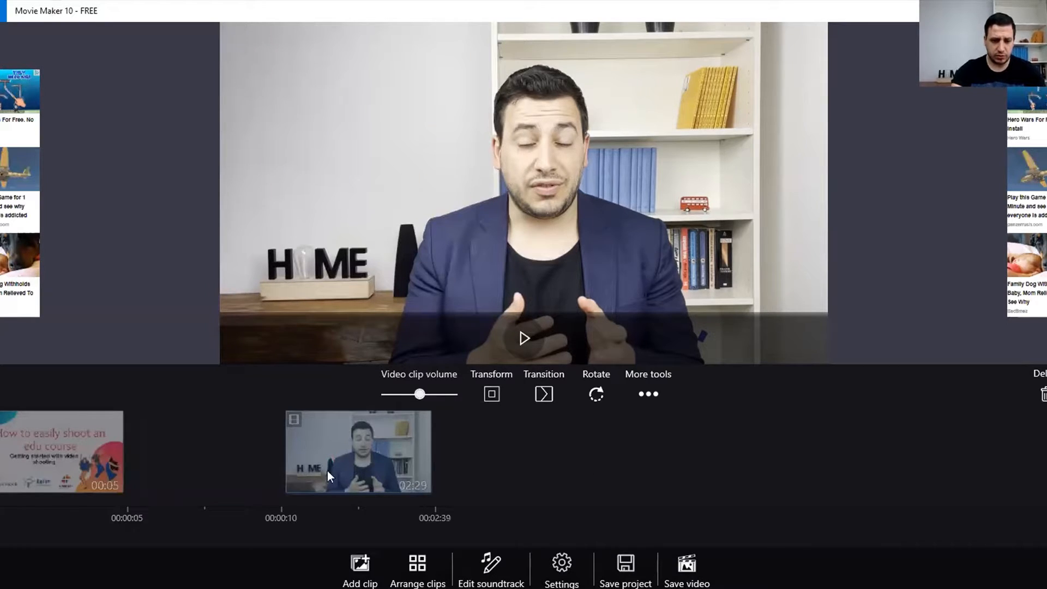
left_click_drag(327, 470, 197, 476)
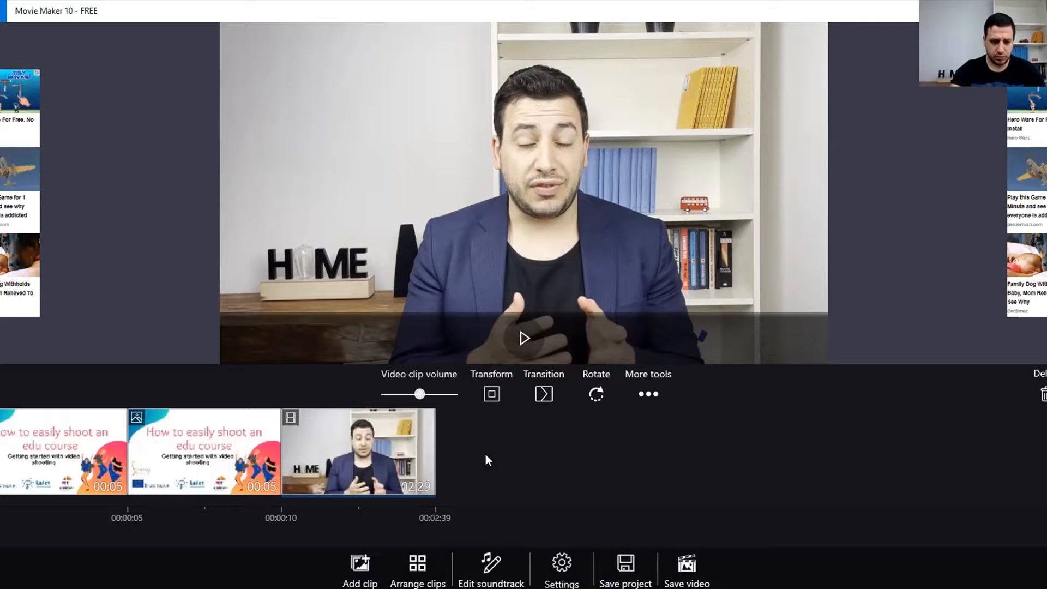
left_click_drag(485, 454, 534, 452)
left_click_drag(594, 462, 287, 459)
left_click(169, 438)
left_click_drag(168, 432, 140, 463)
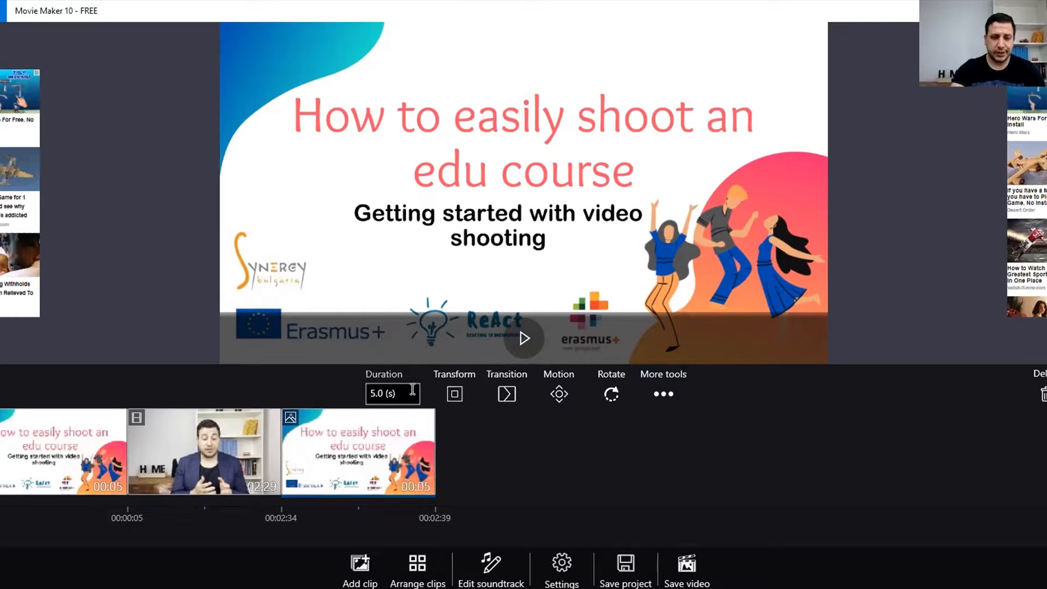
Add the video "13311c88185248ba857d8d18b2aa3a73 (1)" and move it between the intro video and the closing title image.
left_click(76, 452)
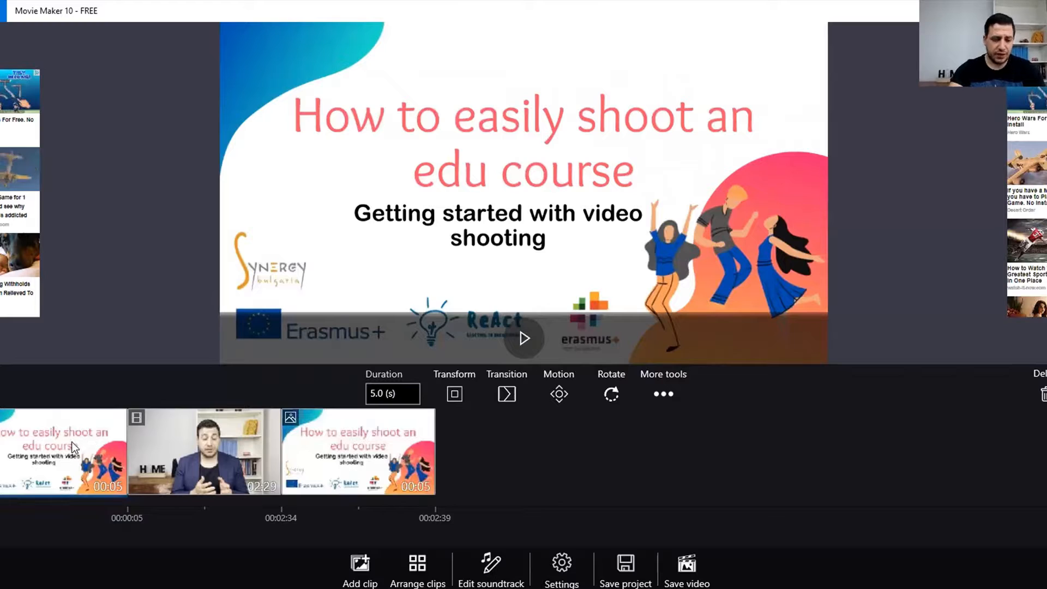
left_click(360, 561)
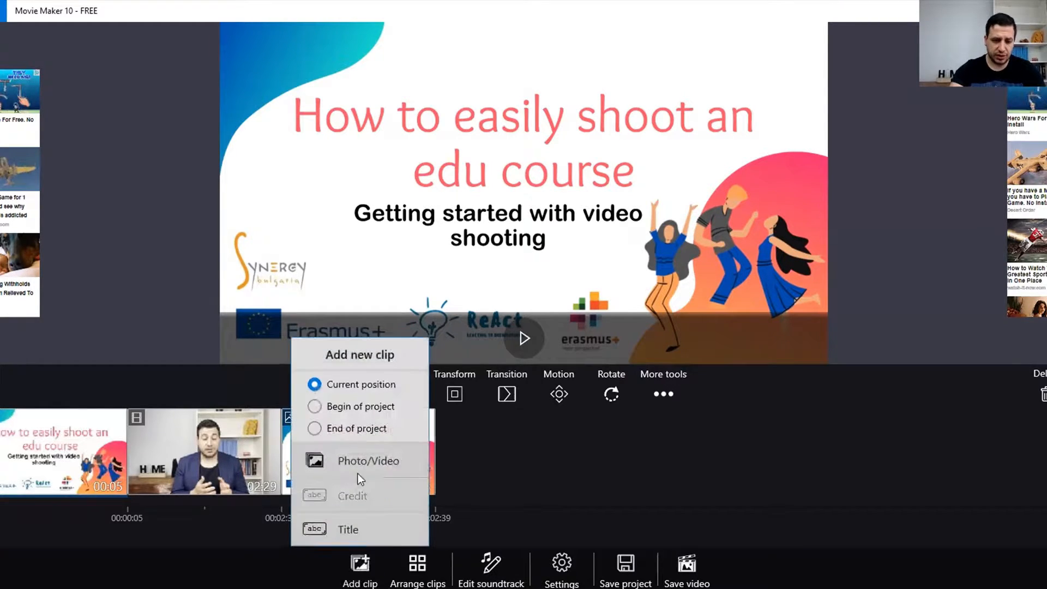
left_click(363, 461)
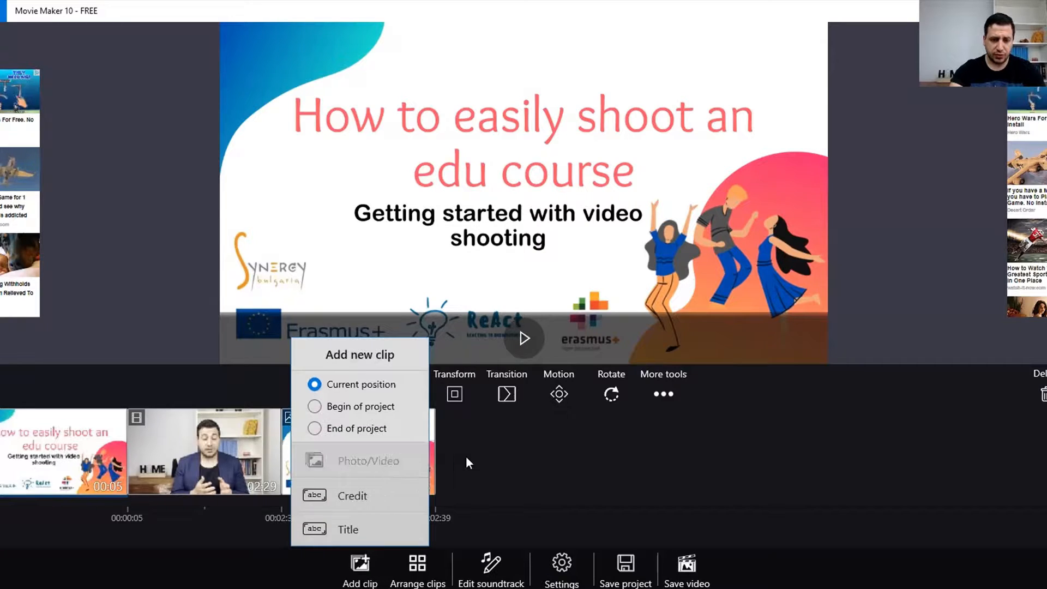
left_click(394, 466)
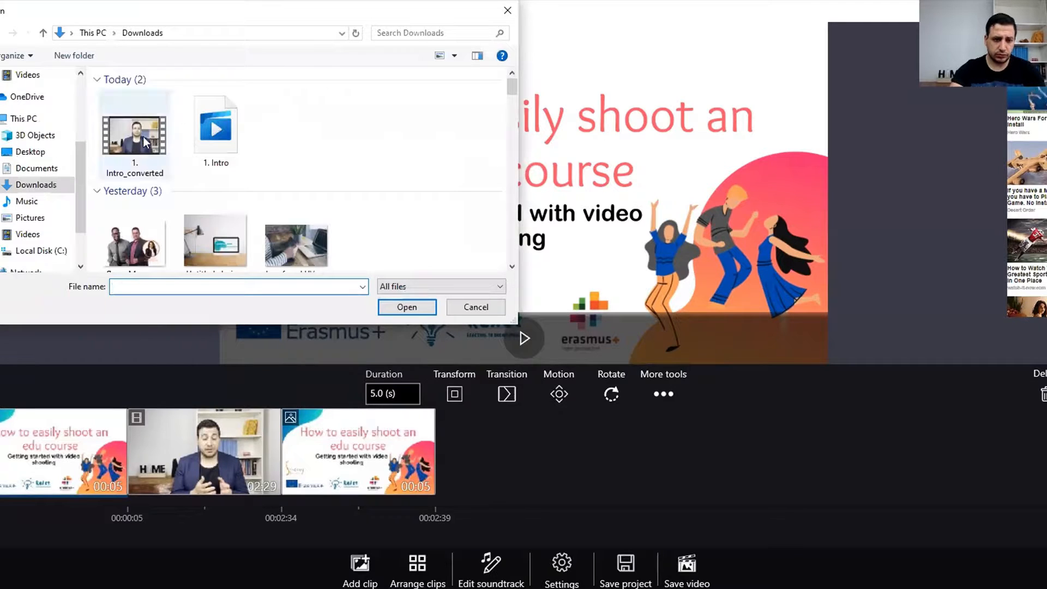
left_click(133, 139)
scroll(378, 210, "down", 5)
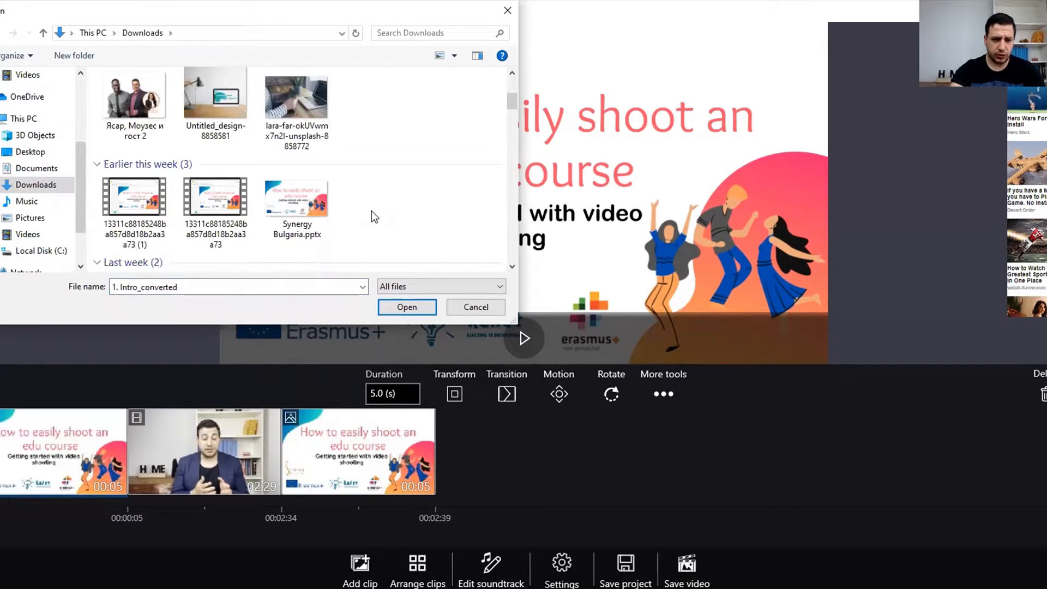
left_click(123, 209)
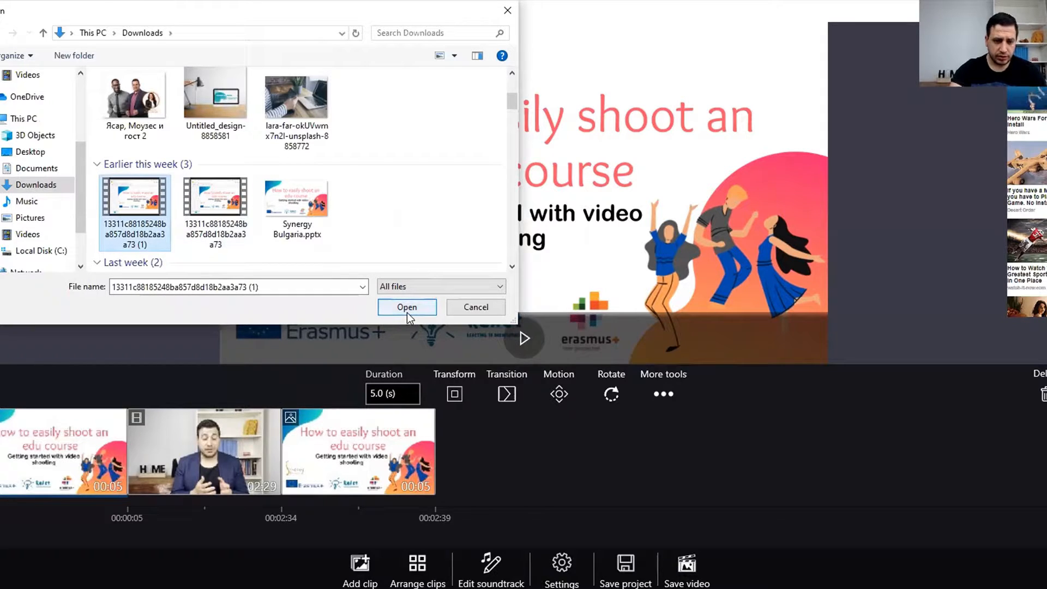
left_click(407, 301)
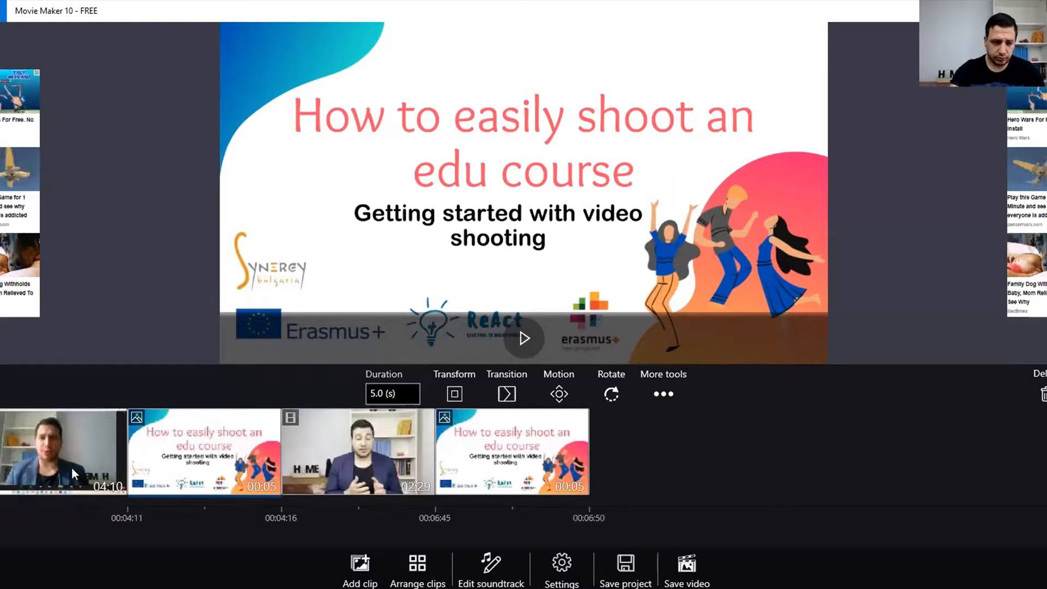
left_click_drag(82, 461, 171, 450)
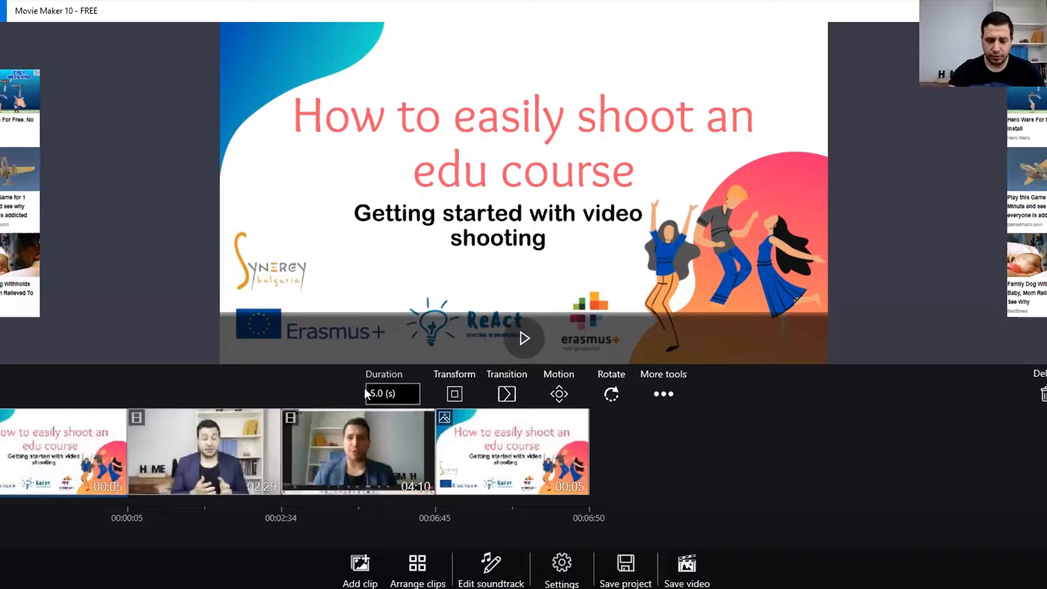
Play the intro video clip in the preview and replay it from near its beginning.
left_click(217, 444)
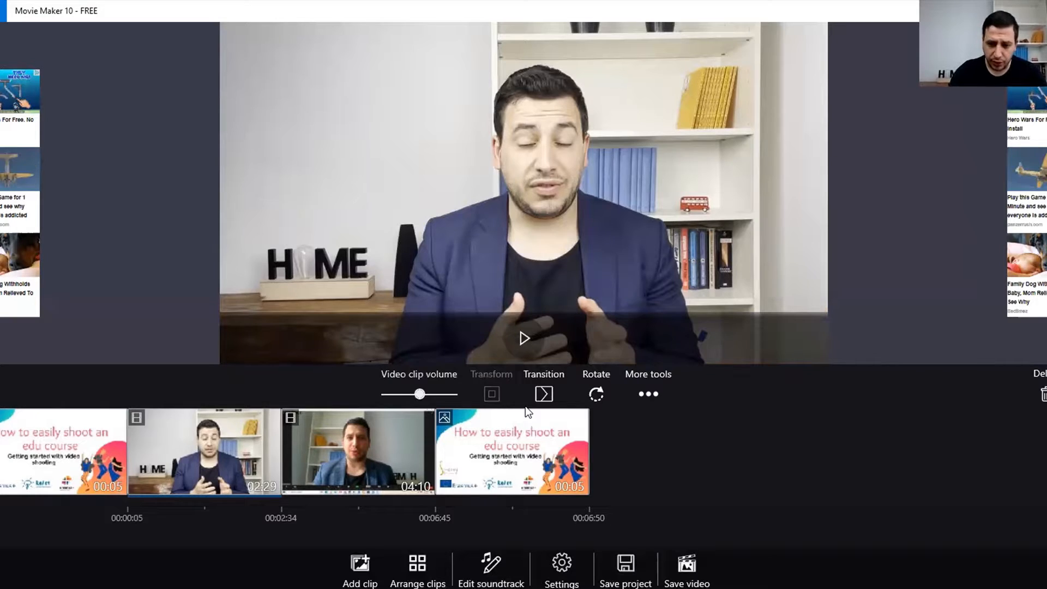
left_click(522, 339)
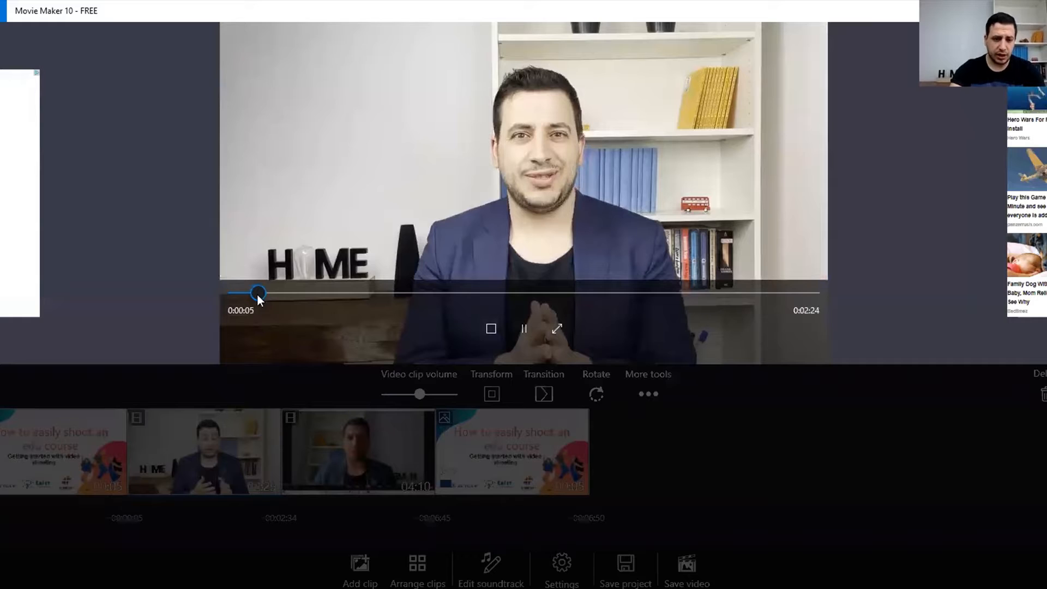
left_click(237, 294)
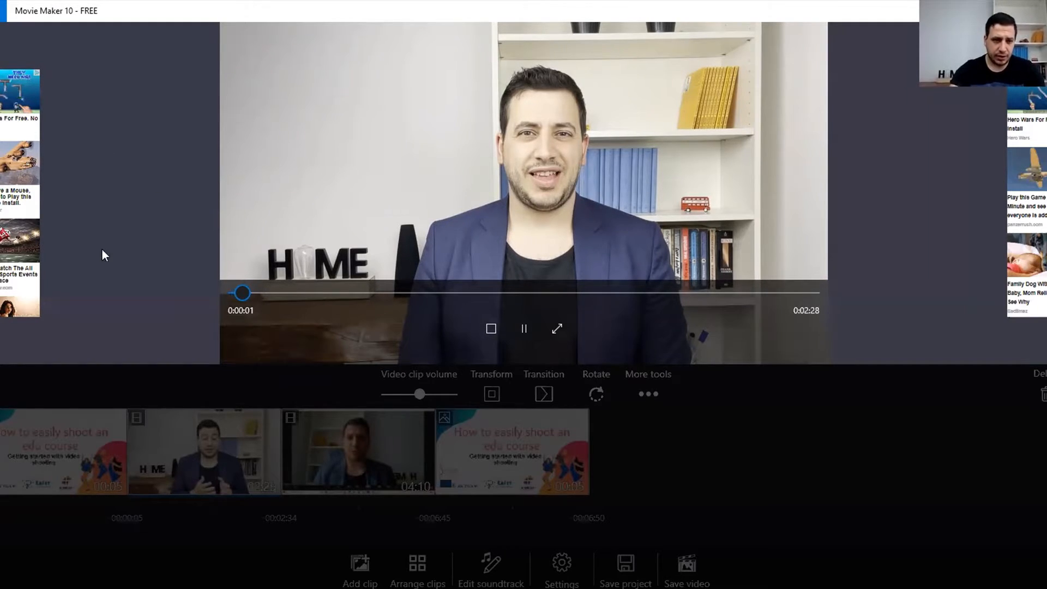
left_click(360, 567)
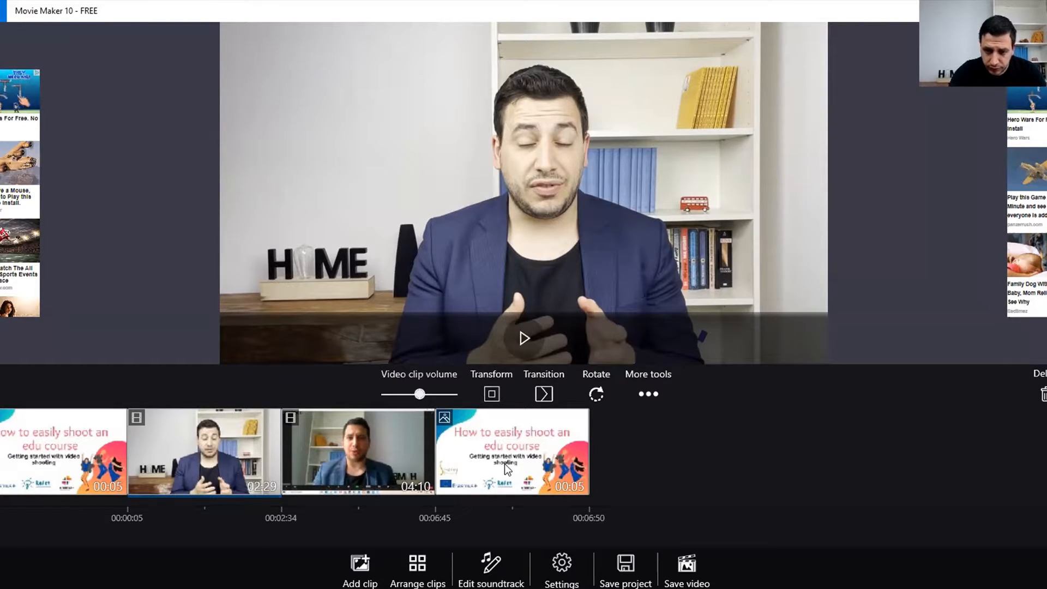
Open the intro video for trimming and test the start trimmer along the clip, returning it to the beginning.
left_click(655, 394)
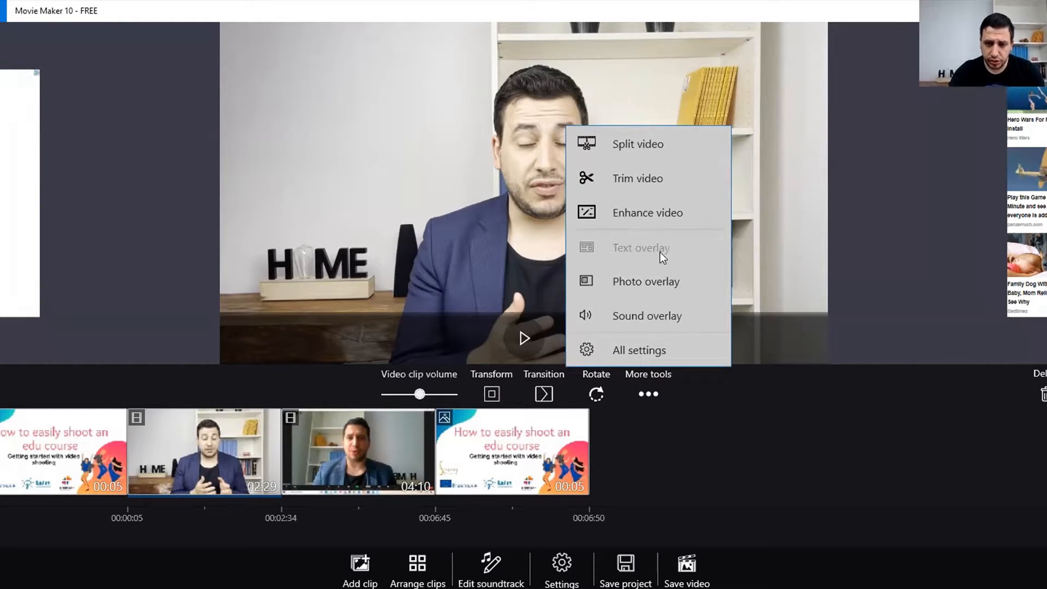
left_click(638, 183)
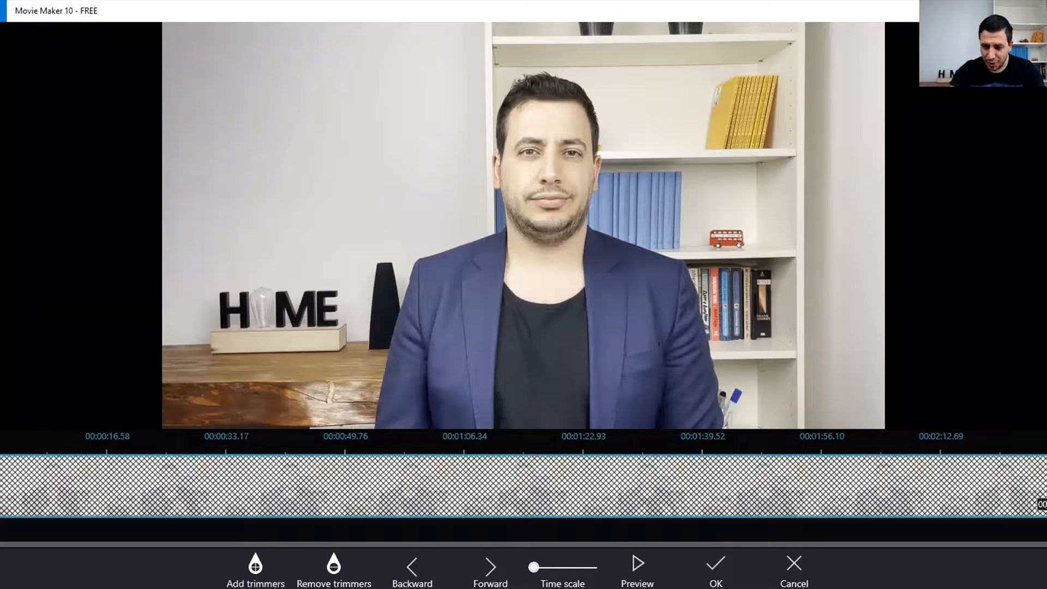
left_click_drag(1042, 504, 939, 546)
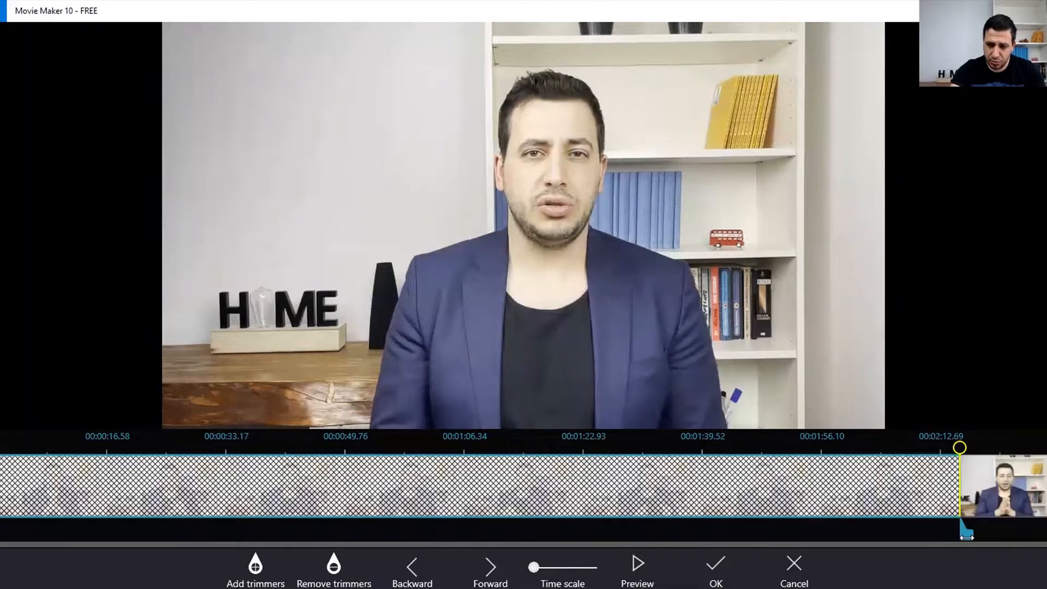
left_click_drag(960, 542, 750, 532)
mouse_move(490, 495)
left_mouse_down()
mouse_move(43, 463)
mouse_move(3, 526)
left_mouse_up()
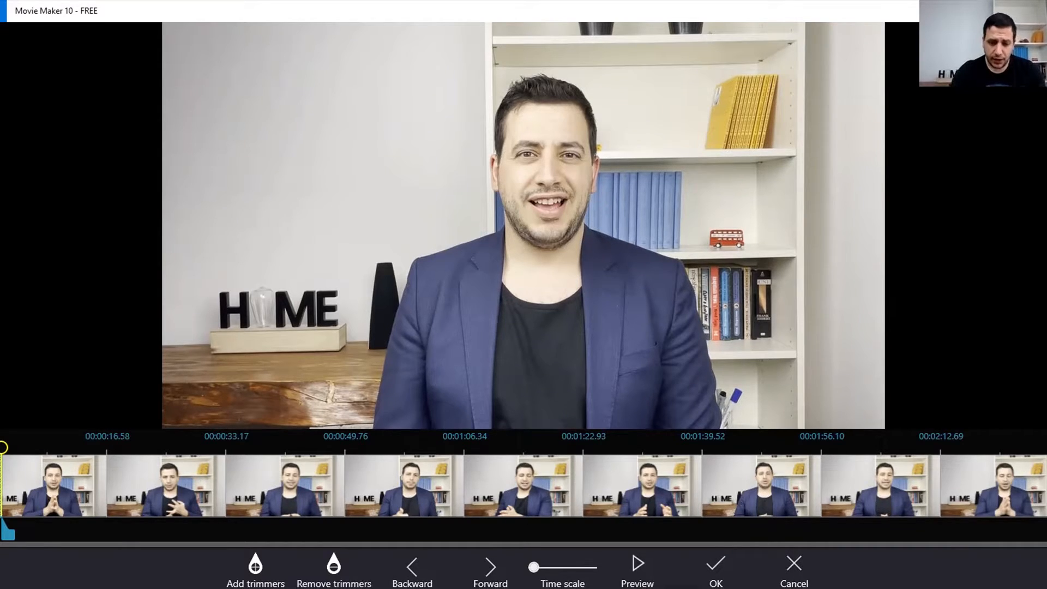
Trim about 6 seconds off the start of the intro video after checking its frames at a finer time scale.
left_click_drag(534, 567, 591, 567)
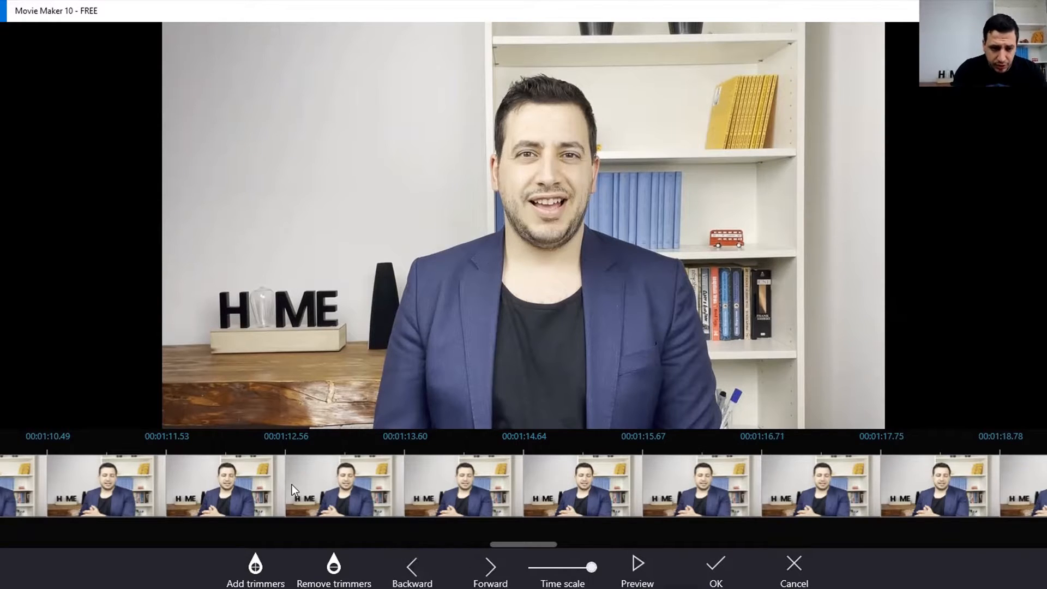
scroll(293, 485, "down", 5)
scroll(293, 484, "down", 15)
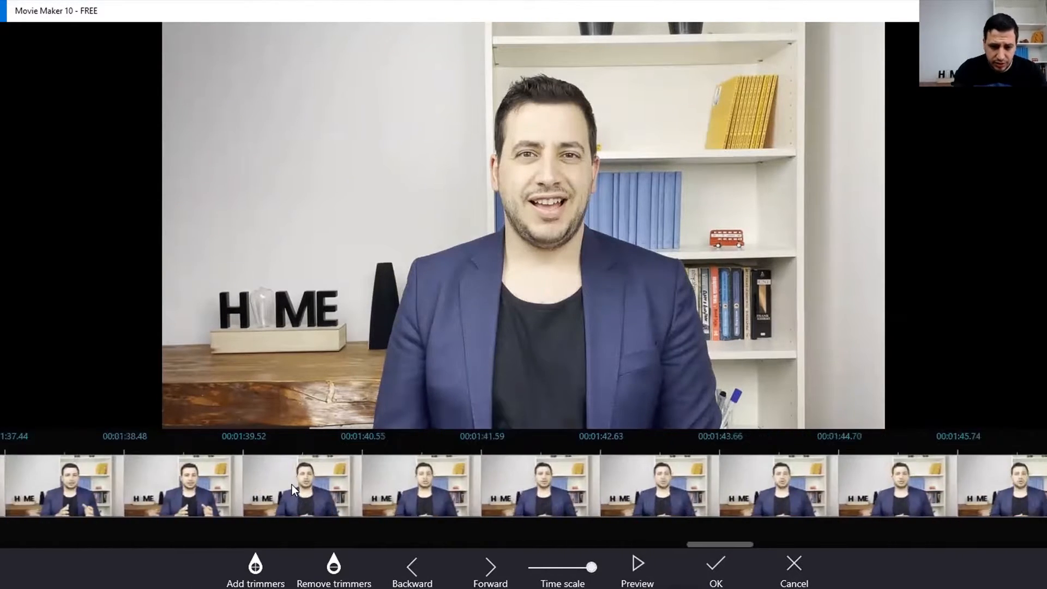
scroll(402, 472, "down", 2)
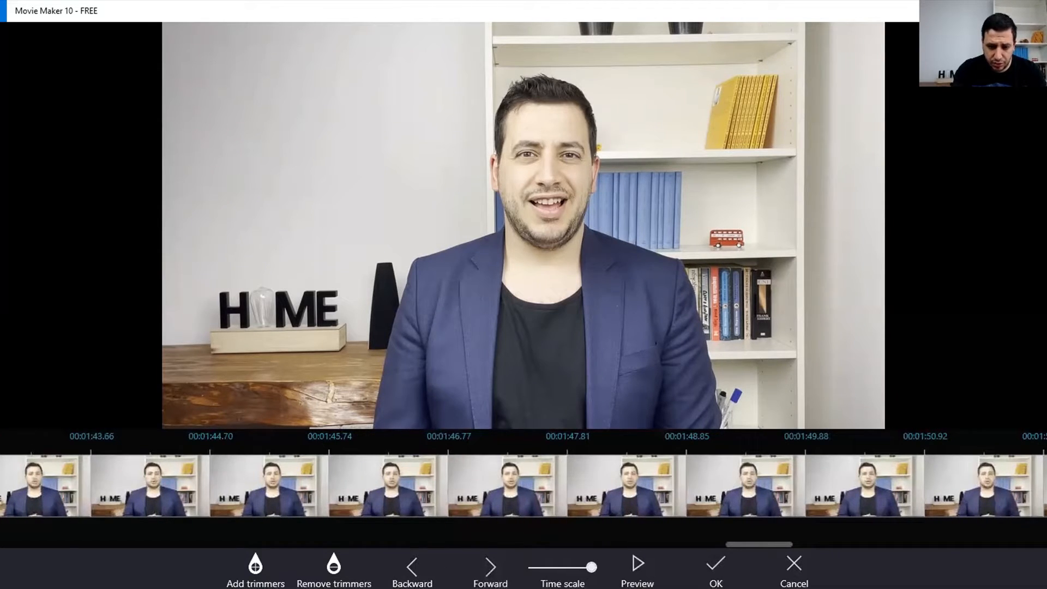
left_click_drag(592, 567, 534, 568)
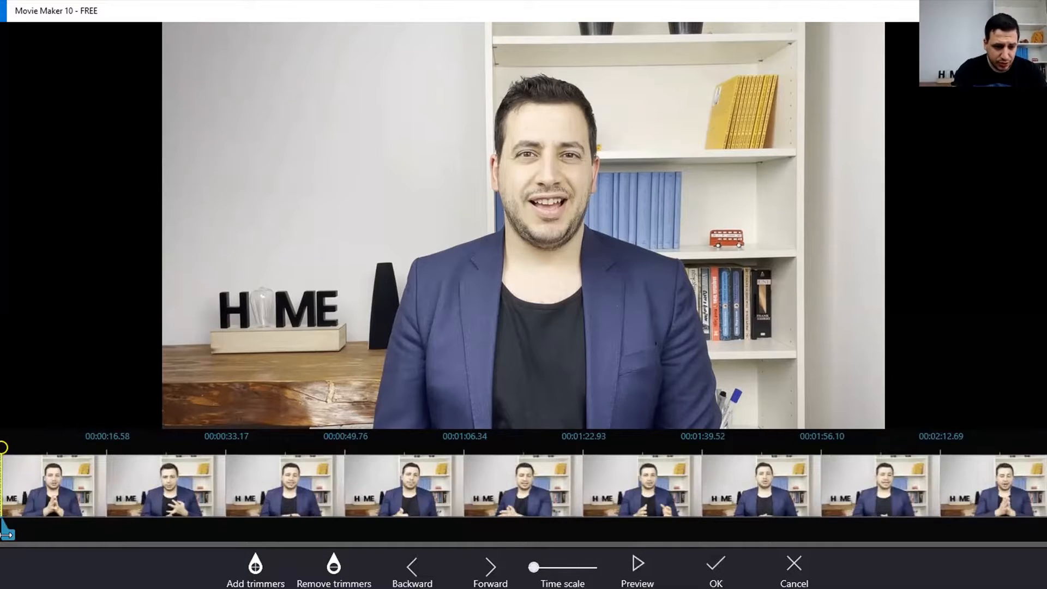
left_click_drag(13, 535, 36, 533)
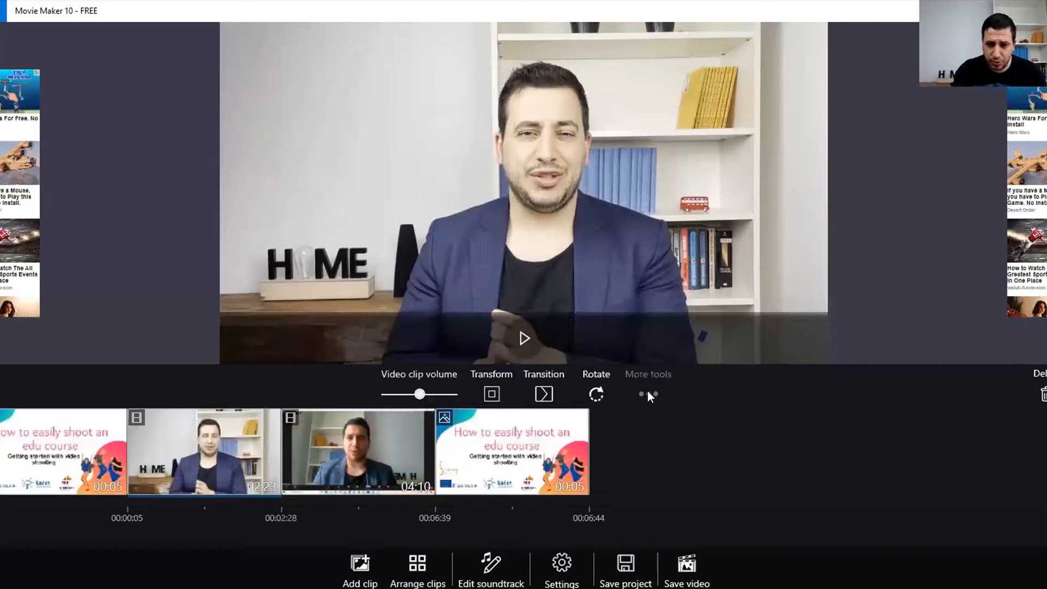
Add a trimmer to the intro video and cut about 1 second off its end.
left_click(648, 394)
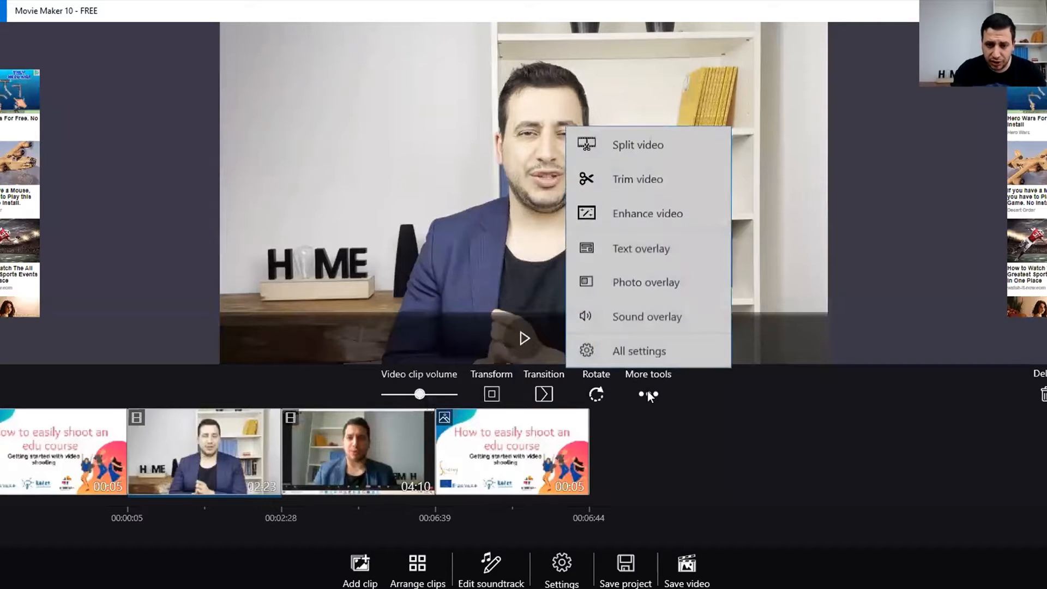
left_click(628, 178)
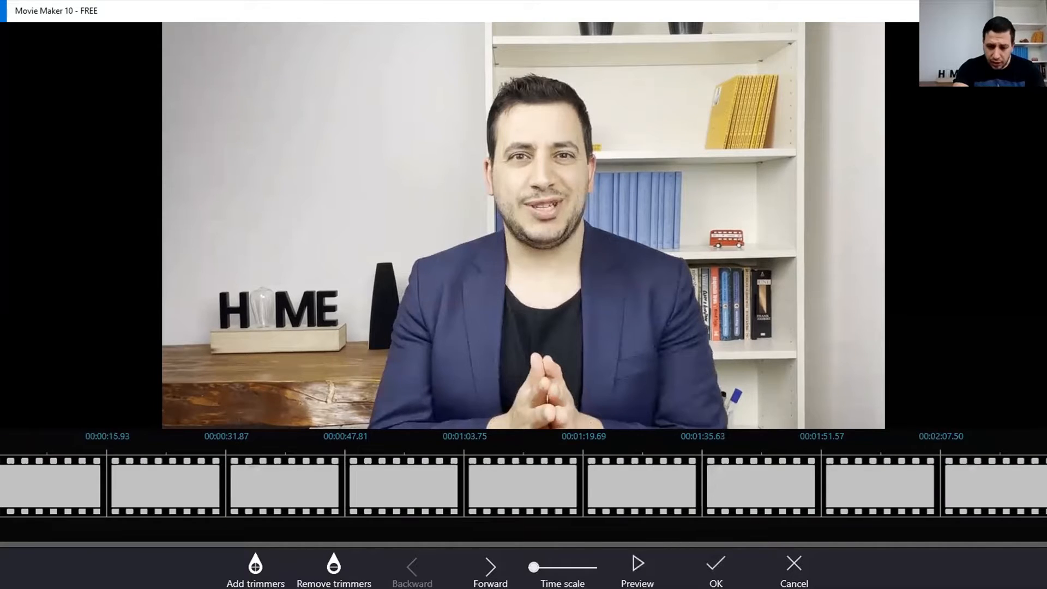
left_click(255, 568)
mouse_move(0, 532)
left_mouse_down()
mouse_move(523, 557)
mouse_move(1043, 530)
left_mouse_up()
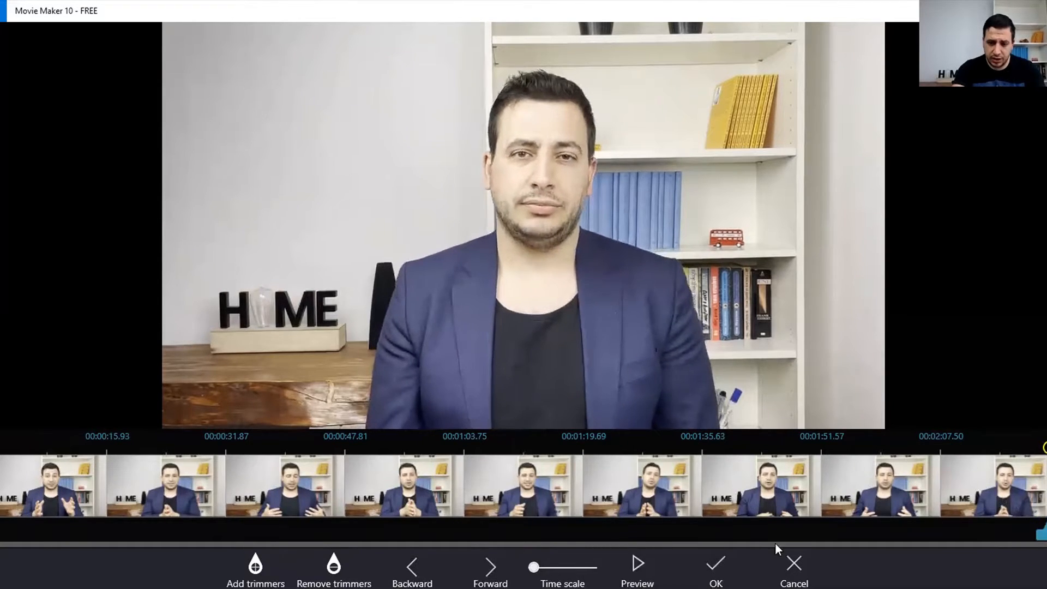
left_click(727, 564)
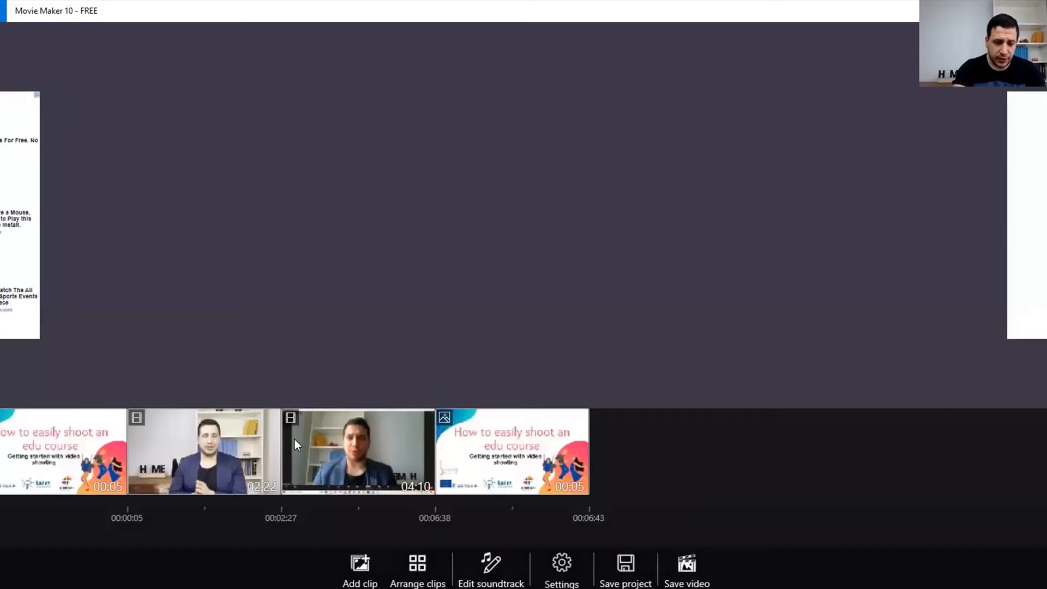
Try to split the Zoom recording clip that follows the intro video, declining the PRO license purchase.
left_click(341, 460)
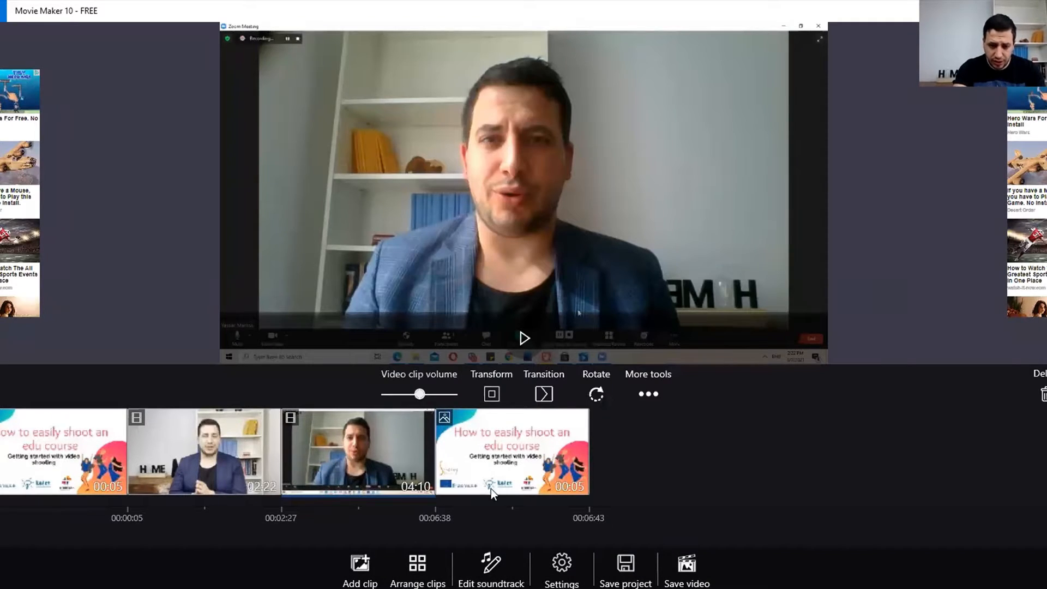
left_click(647, 394)
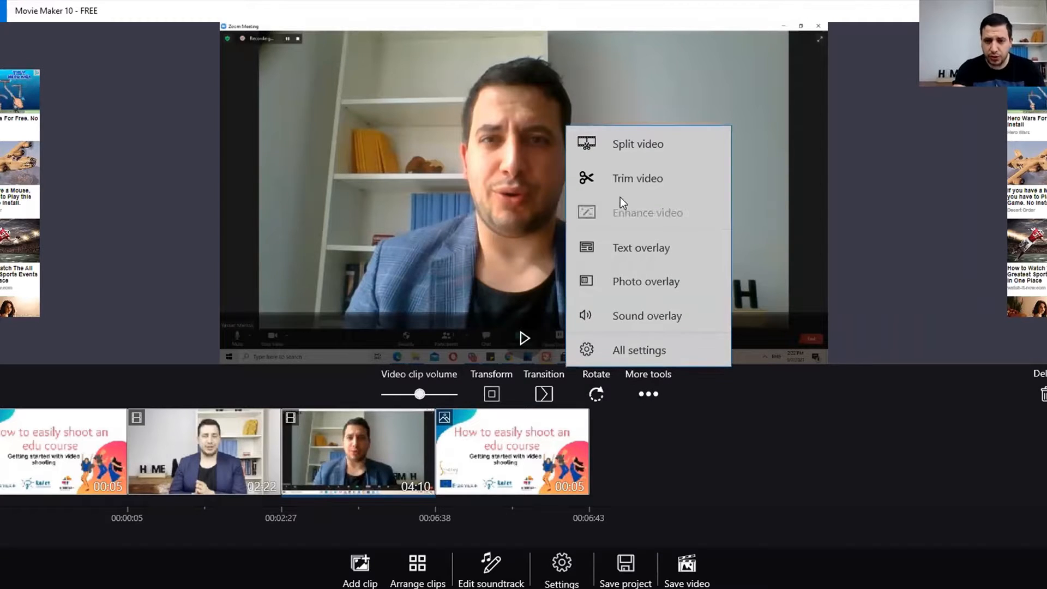
left_click(620, 136)
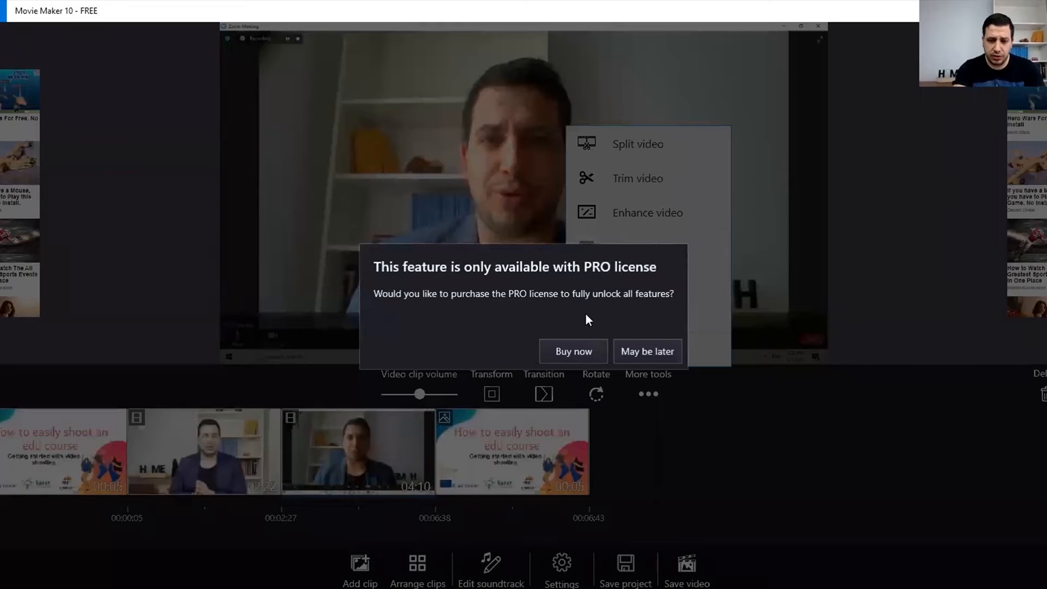
left_click(637, 351)
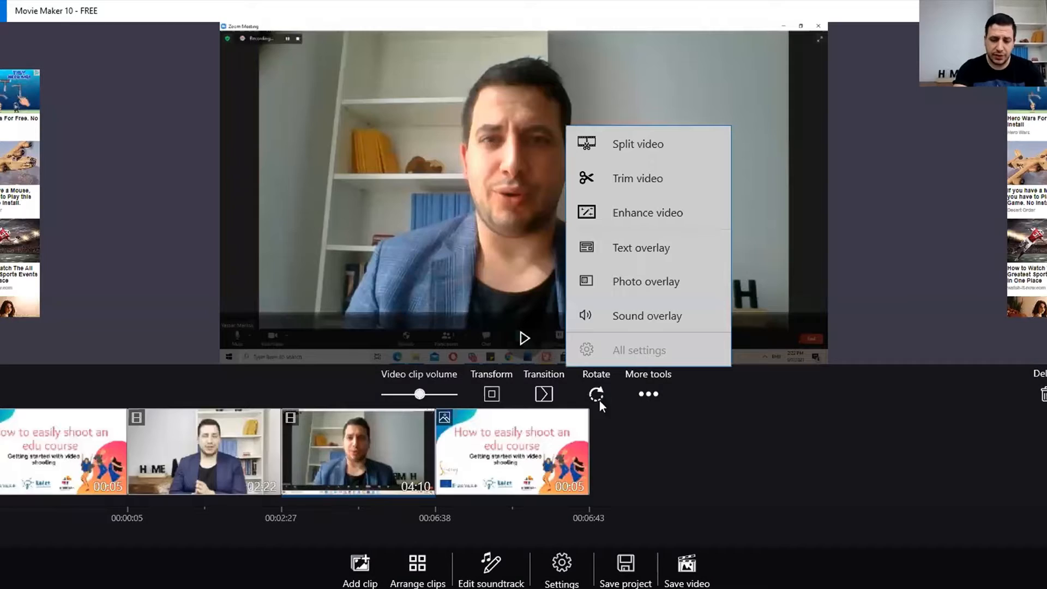
left_click(698, 459)
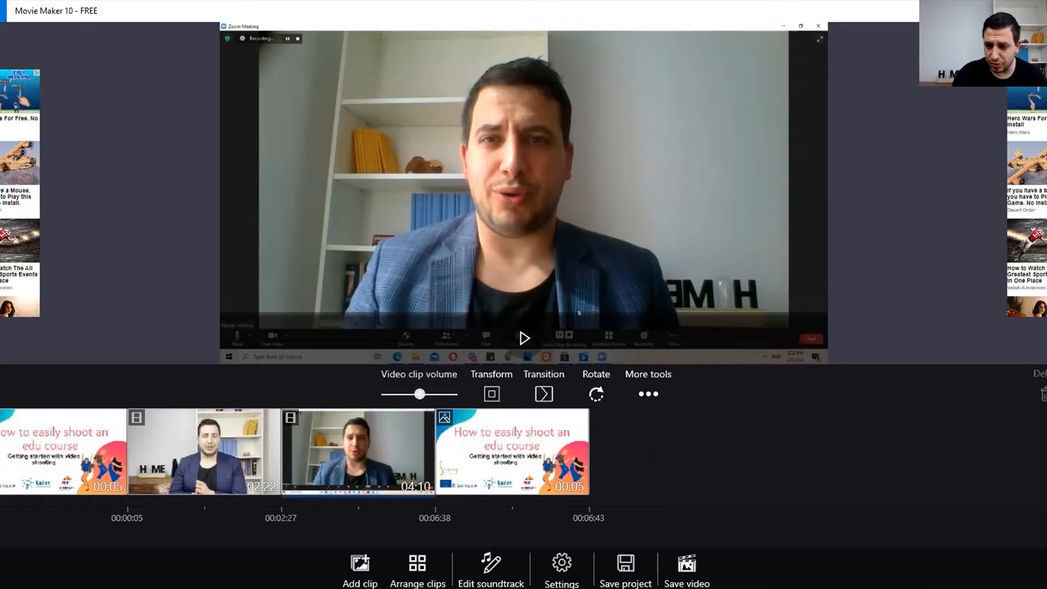
Delete the Zoom recording clip between the intro video and the closing title image.
left_click(1043, 393)
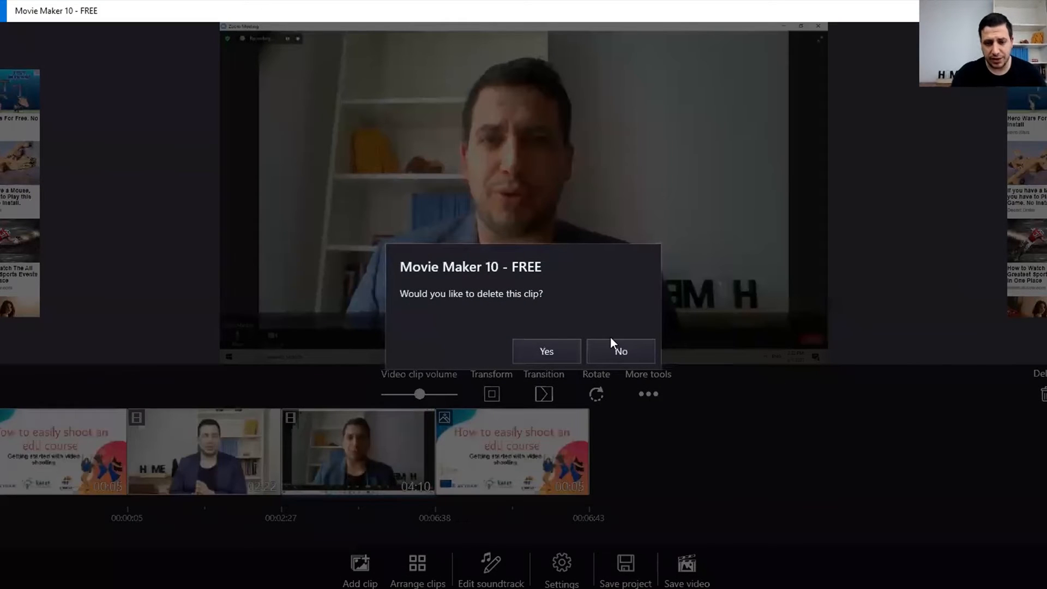
left_click(541, 354)
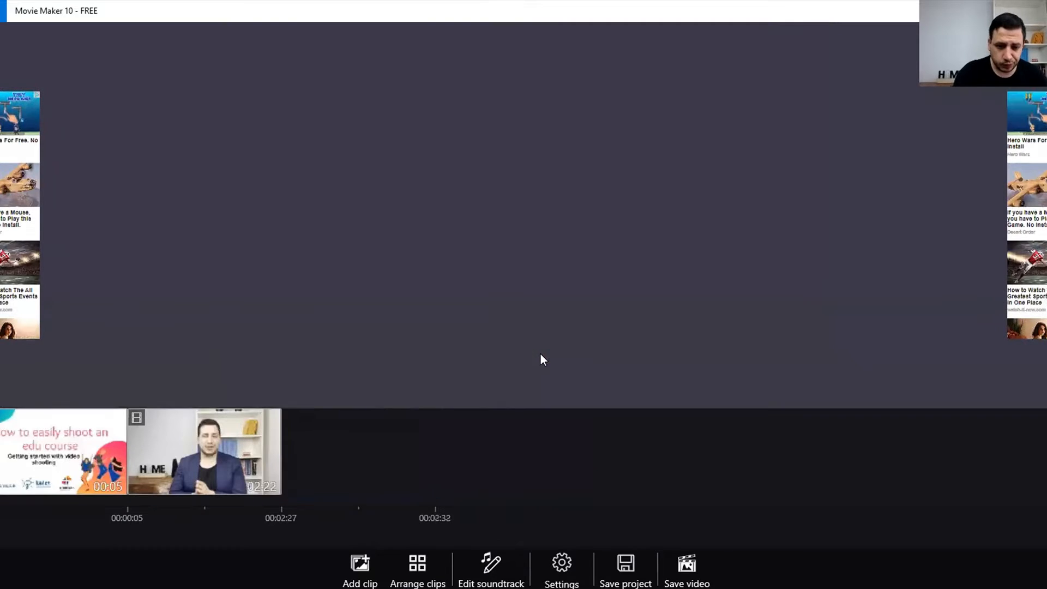
Open the duration of the opening title image for editing.
left_click(62, 450)
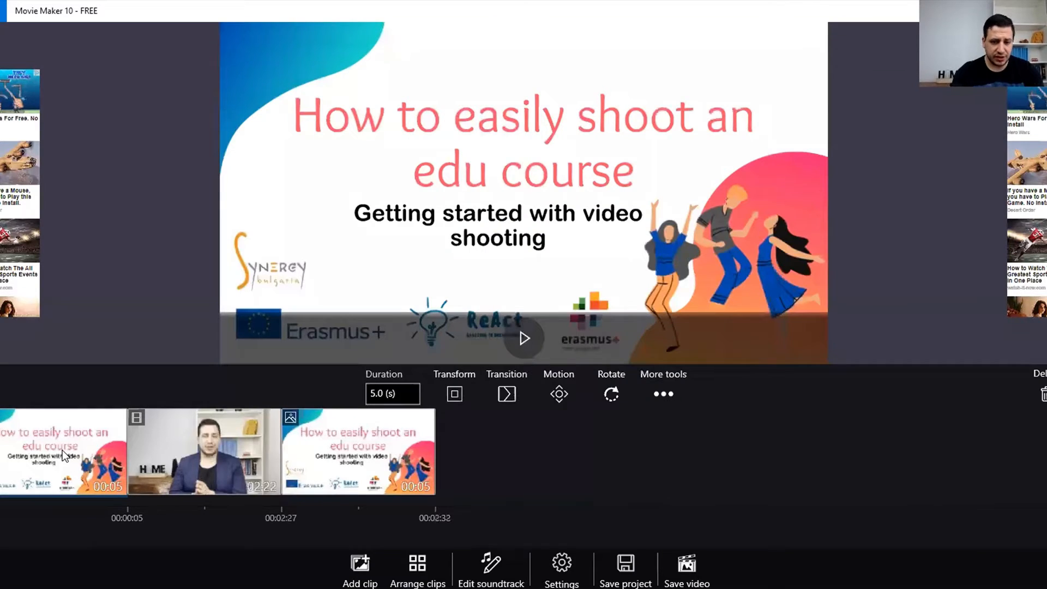
left_click(410, 392)
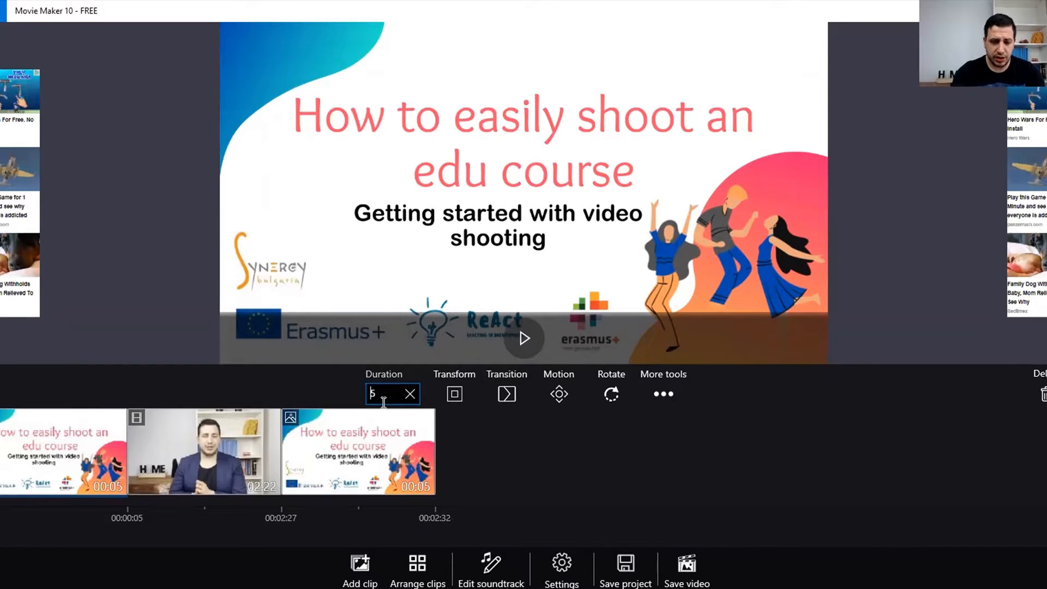